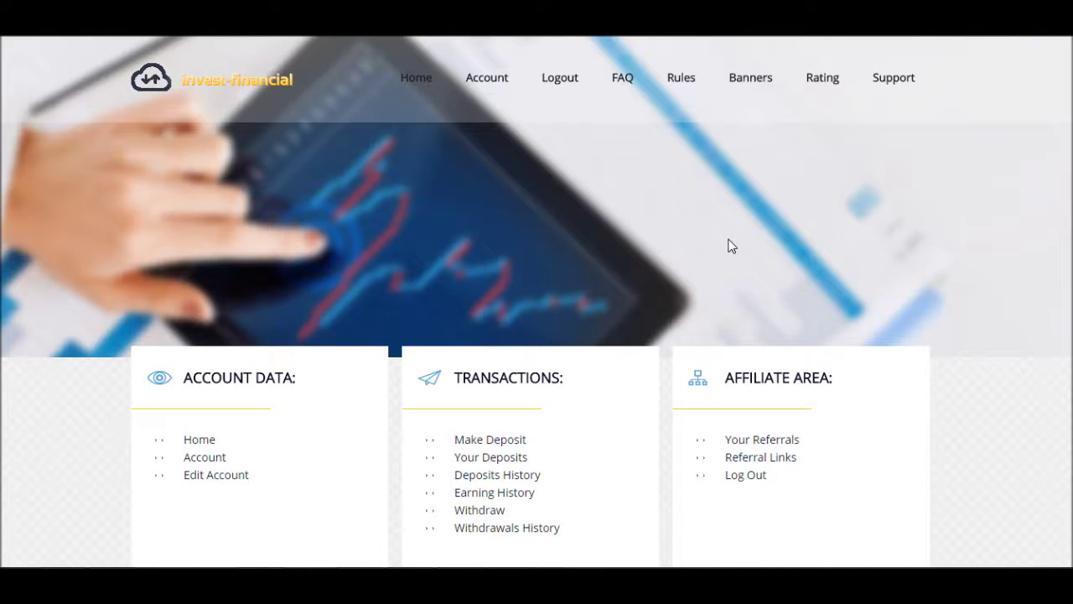
Open the Make Deposit page and review the 7%, 8% and 9% hourly plans
click(530, 442)
scroll(531, 438, down, 1)
scroll(530, 439, down, 2)
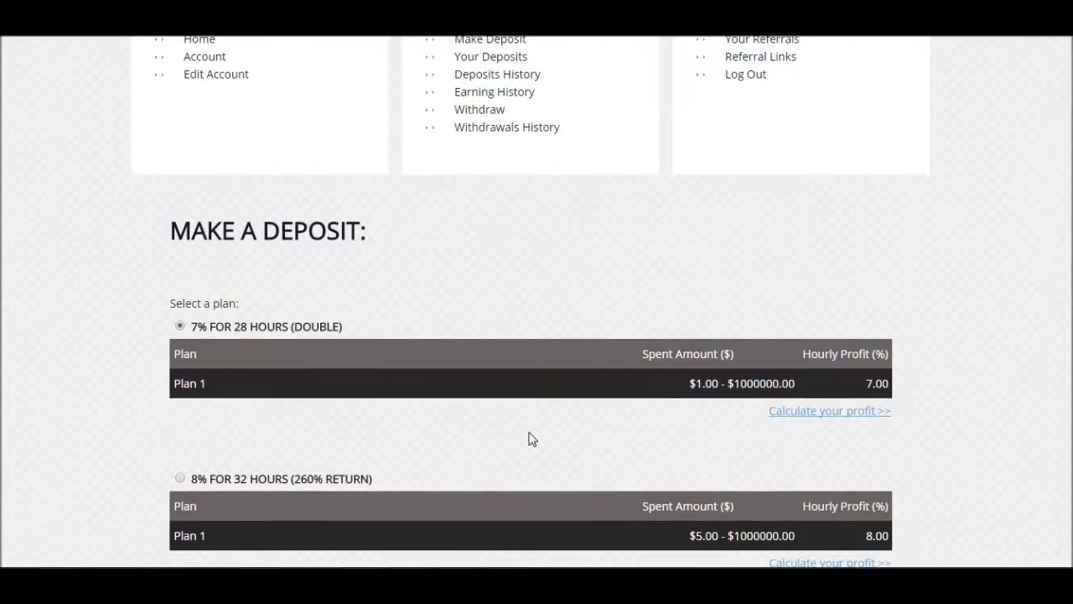
scroll(386, 360, down, 2)
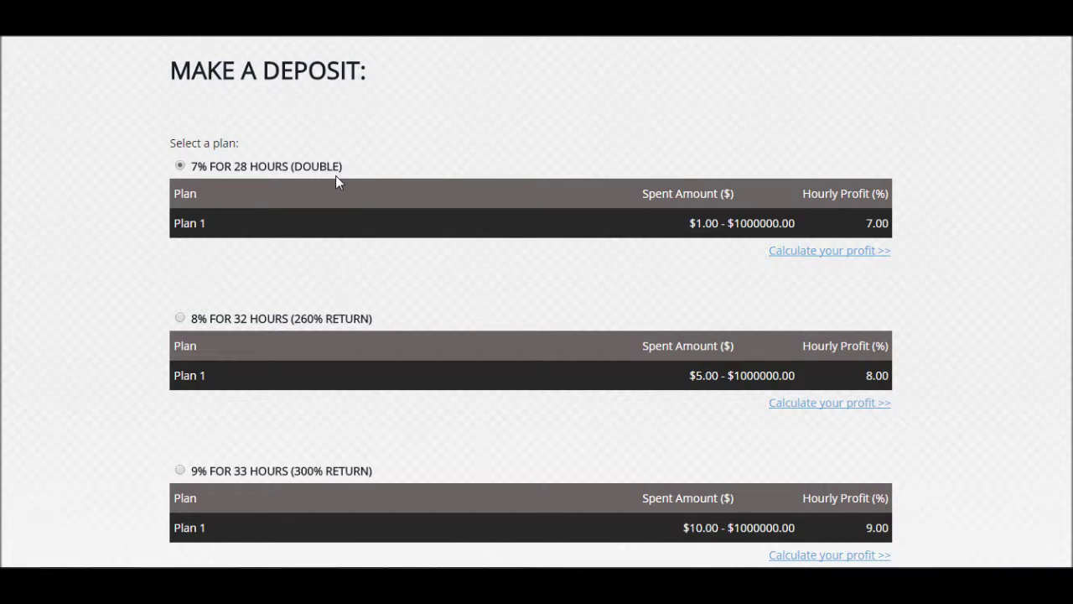
scroll(342, 202, down, 1)
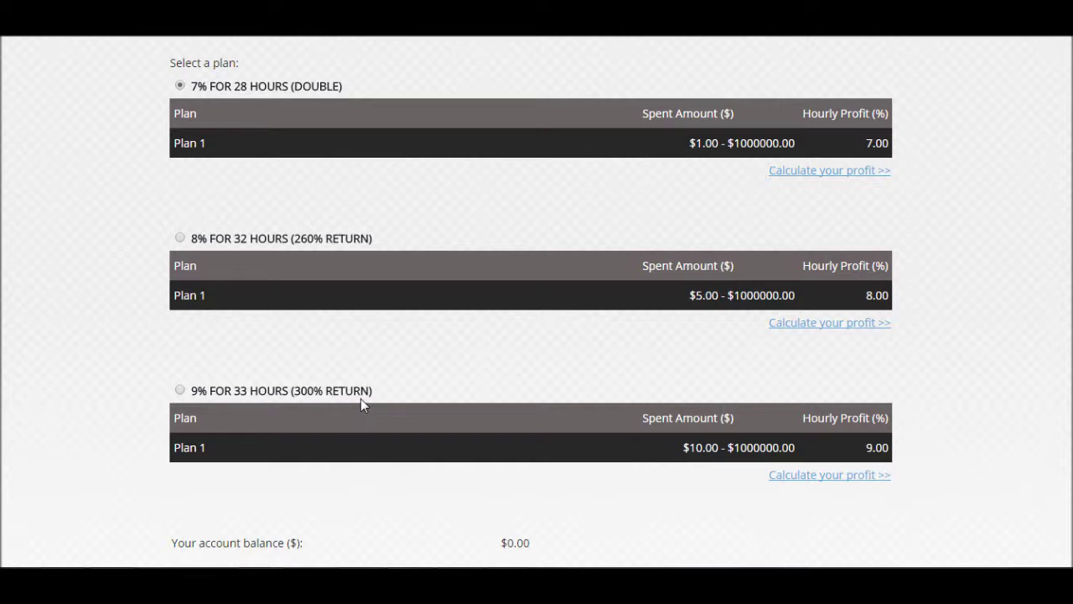
scroll(362, 402, down, 1)
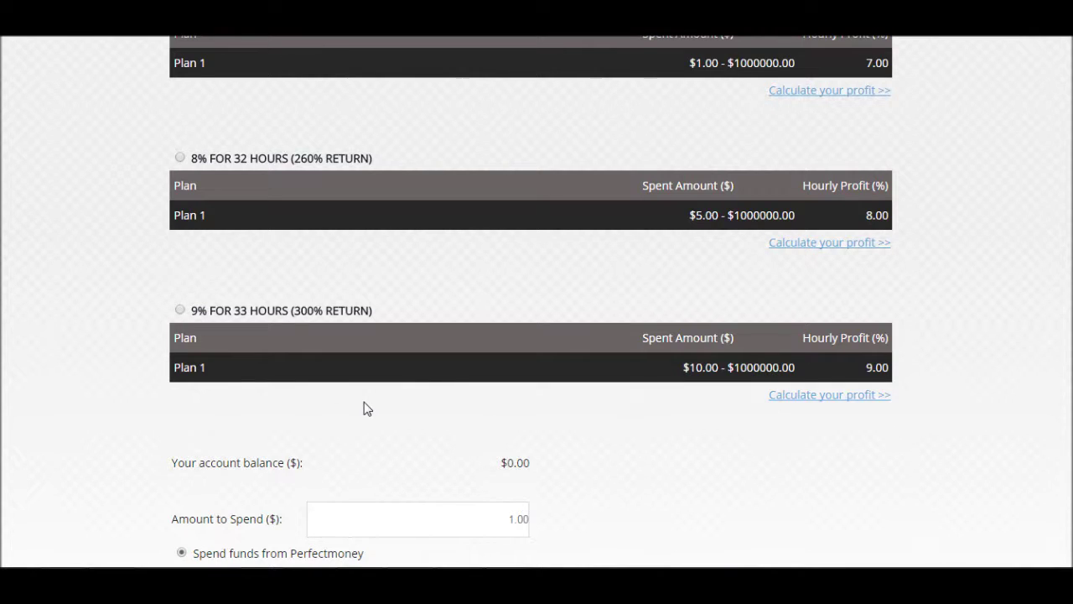
scroll(376, 406, up, 2)
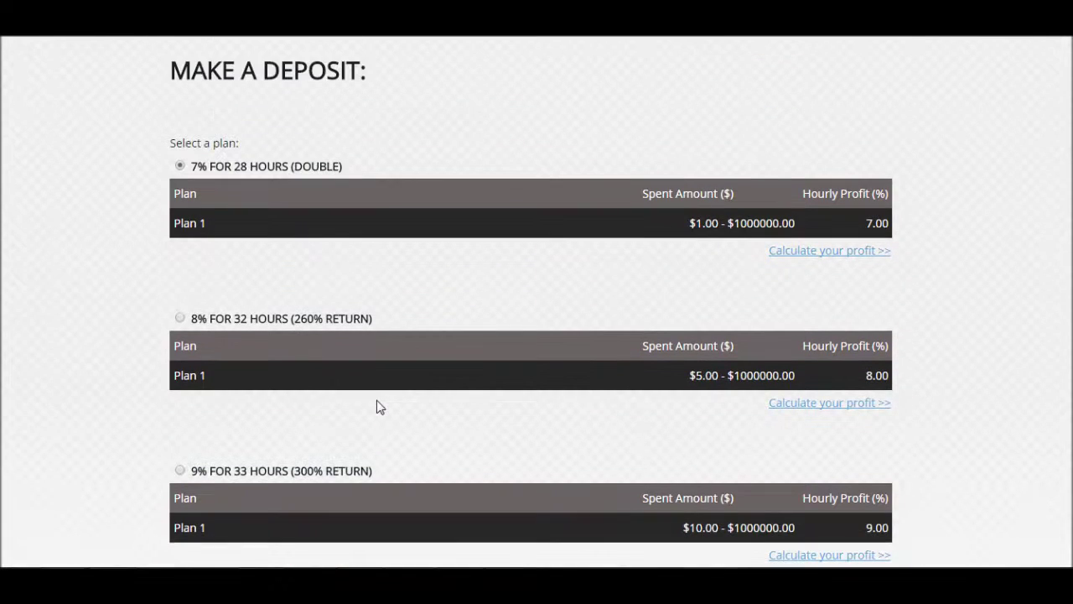
Choose to spend funds from BitCoin and set the amount to spend to 2.00
scroll(379, 406, down, 3)
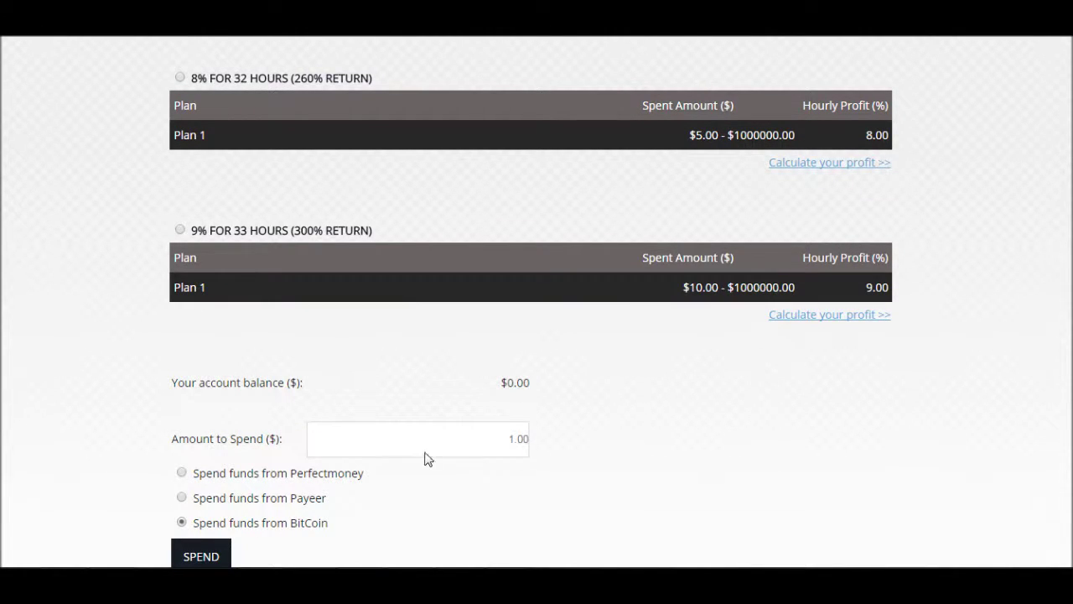
click(528, 434)
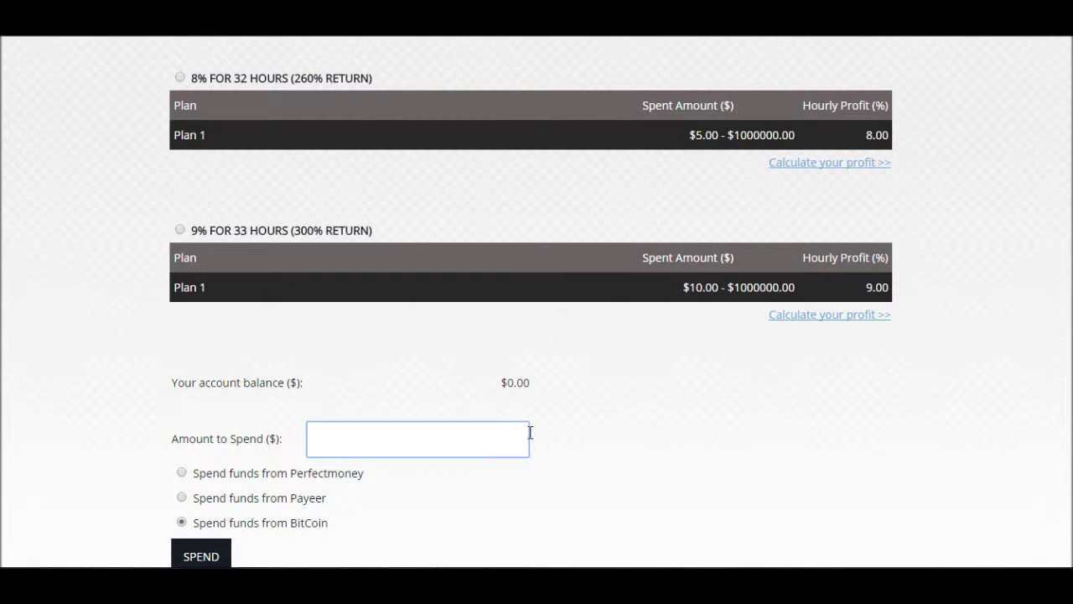
text(2.00)
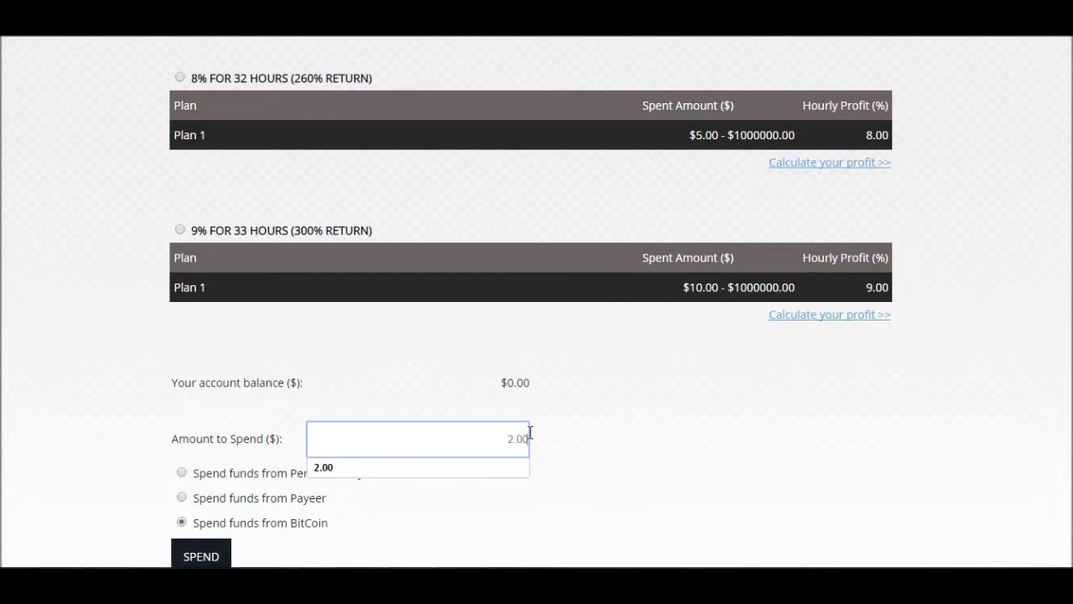
click(636, 437)
scroll(554, 426, down, 2)
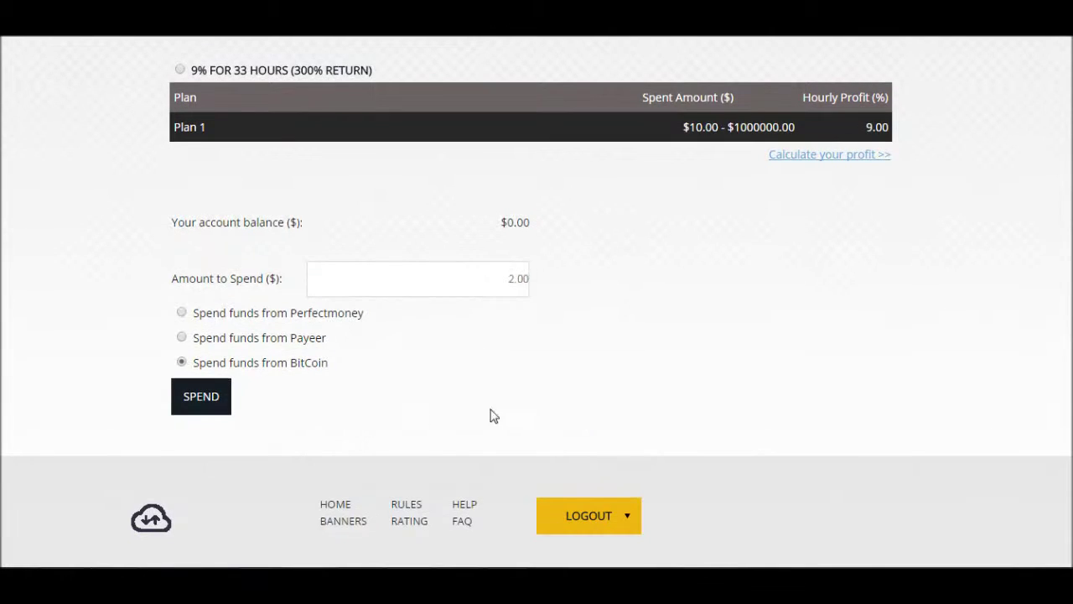
scroll(357, 394, up, 2)
scroll(319, 426, down, 2)
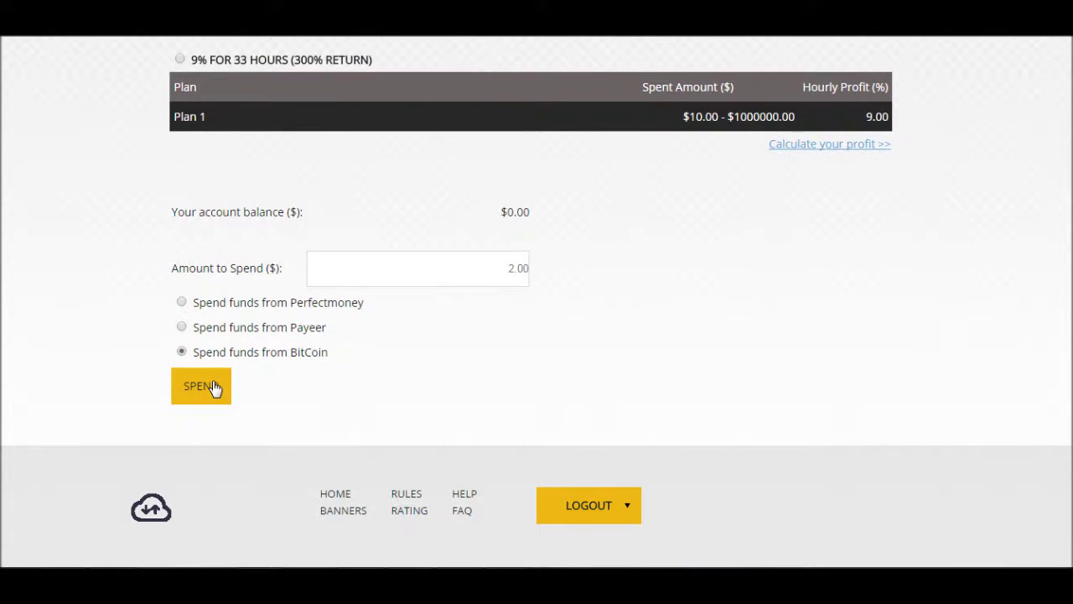
Check that the 7% for 28 hours (double) plan is selected and submit the deposit
scroll(292, 323, up, 1)
scroll(295, 326, up, 8)
scroll(299, 320, down, 4)
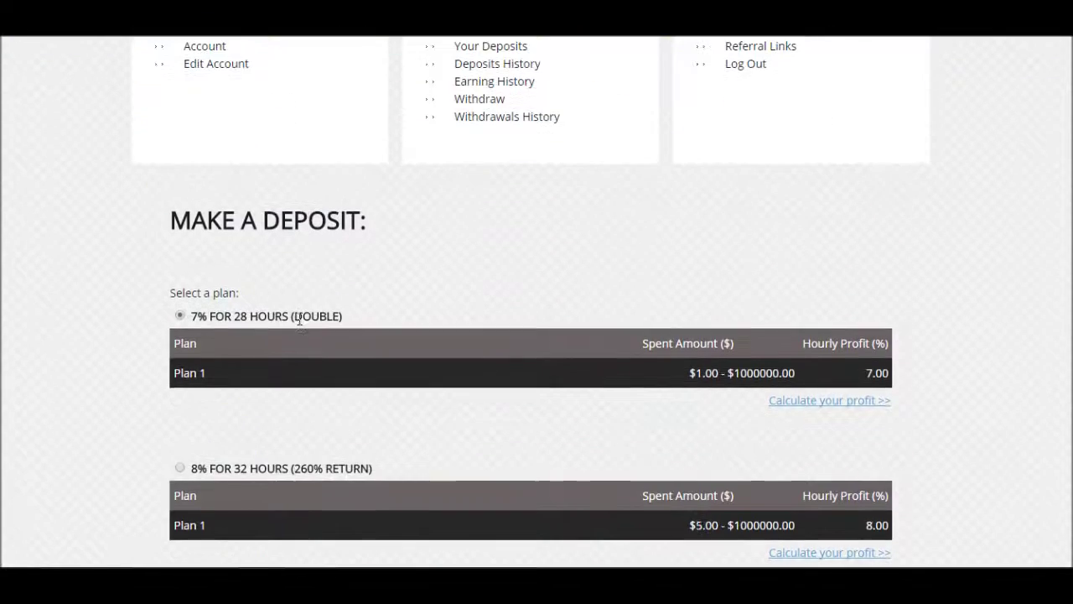
scroll(298, 332, down, 3)
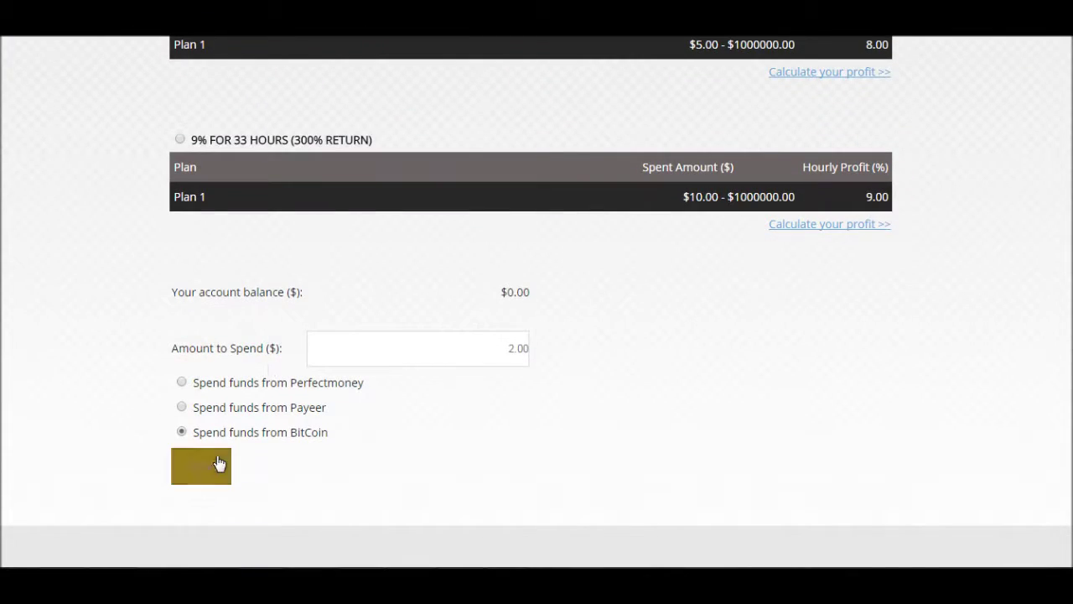
click(216, 464)
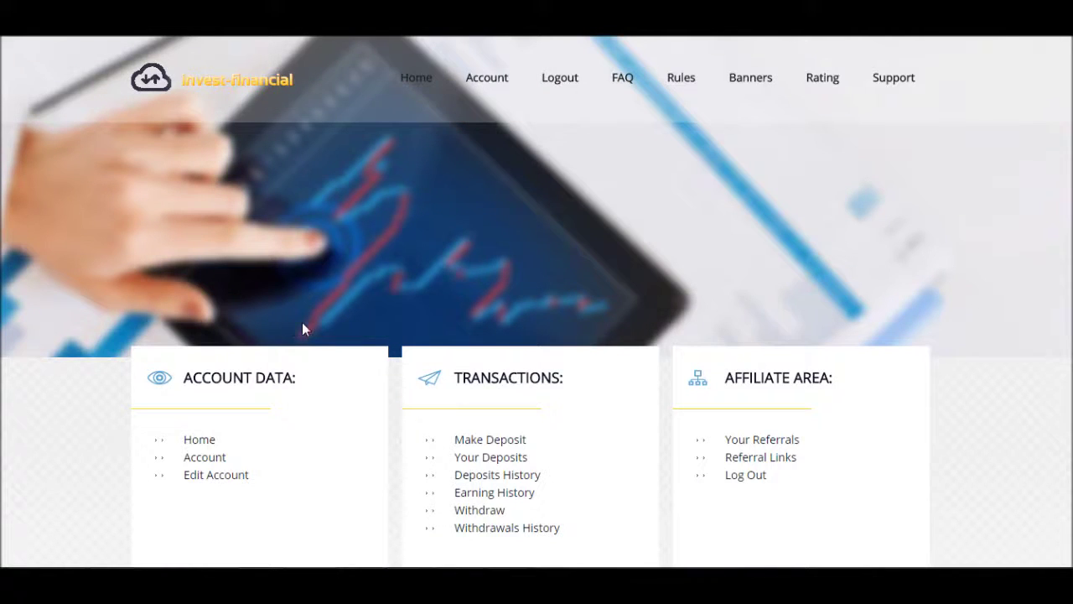
Review the plan and amount on the deposit confirmation and process the deposit
scroll(310, 325, down, 1)
scroll(329, 329, down, 4)
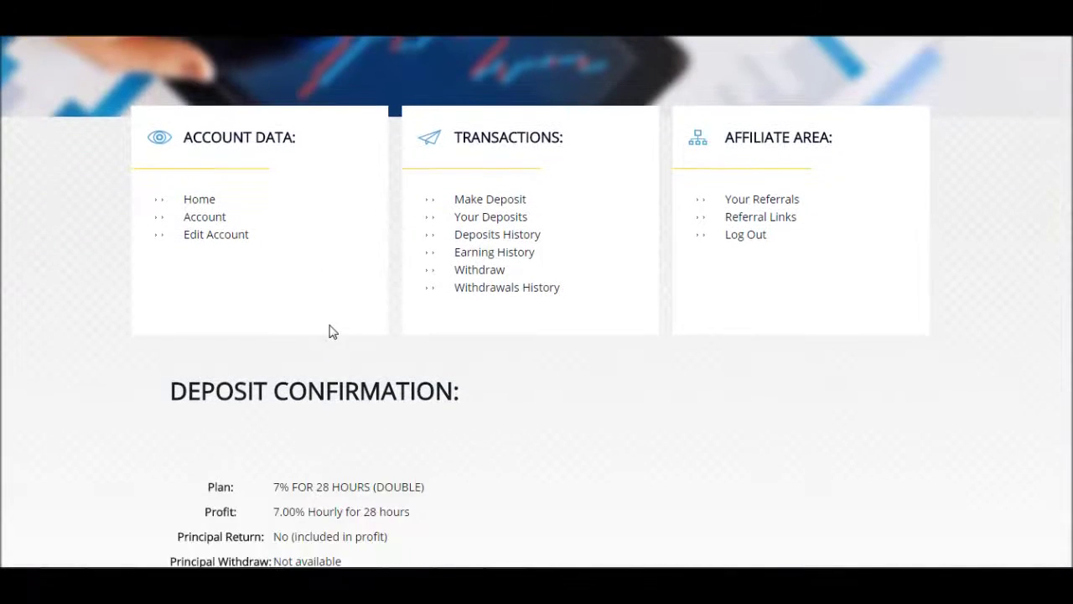
scroll(331, 325, down, 1)
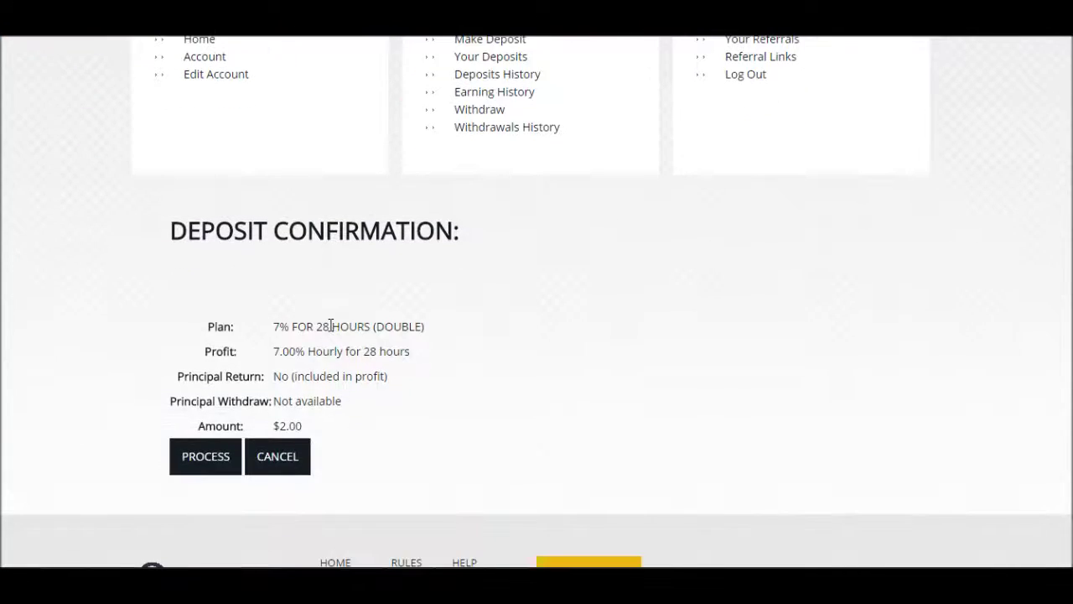
click(227, 461)
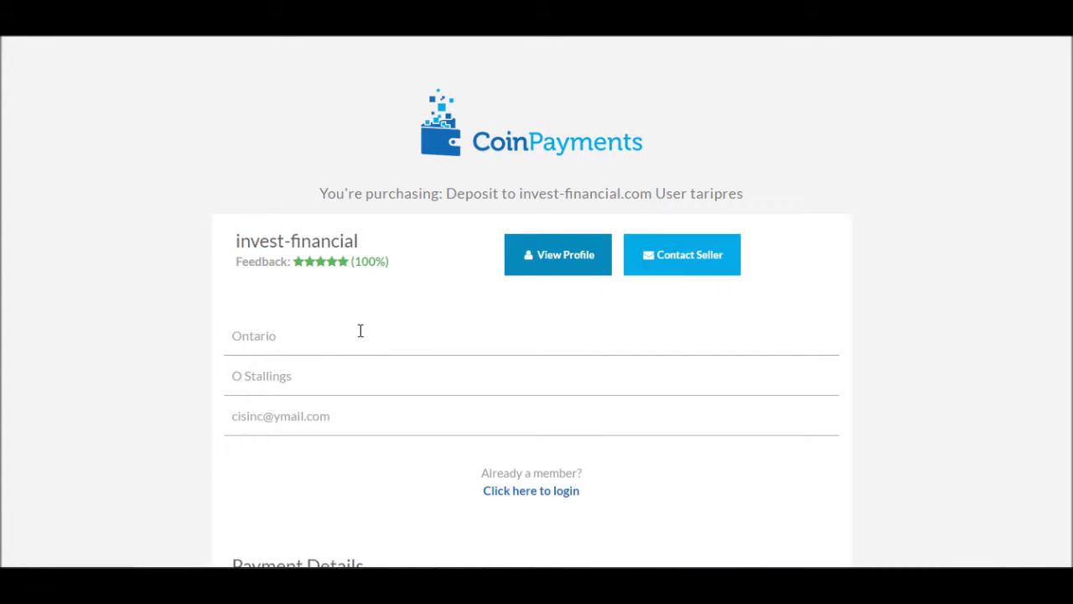
Choose Bitcoin as the payment method for the deposit and complete the CoinPayments checkout
scroll(433, 323, down, 3)
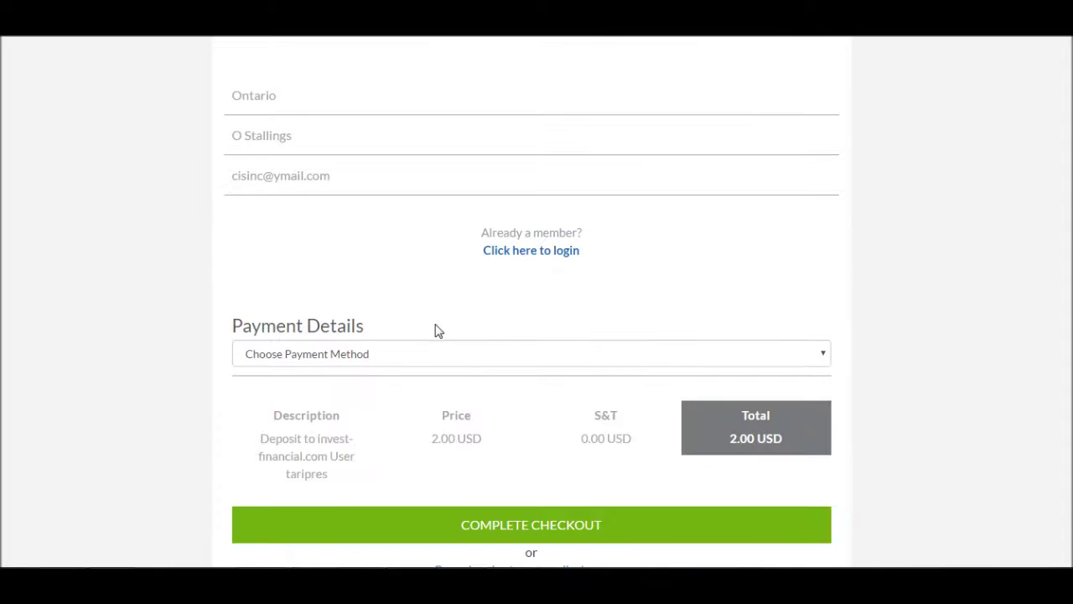
click(528, 362)
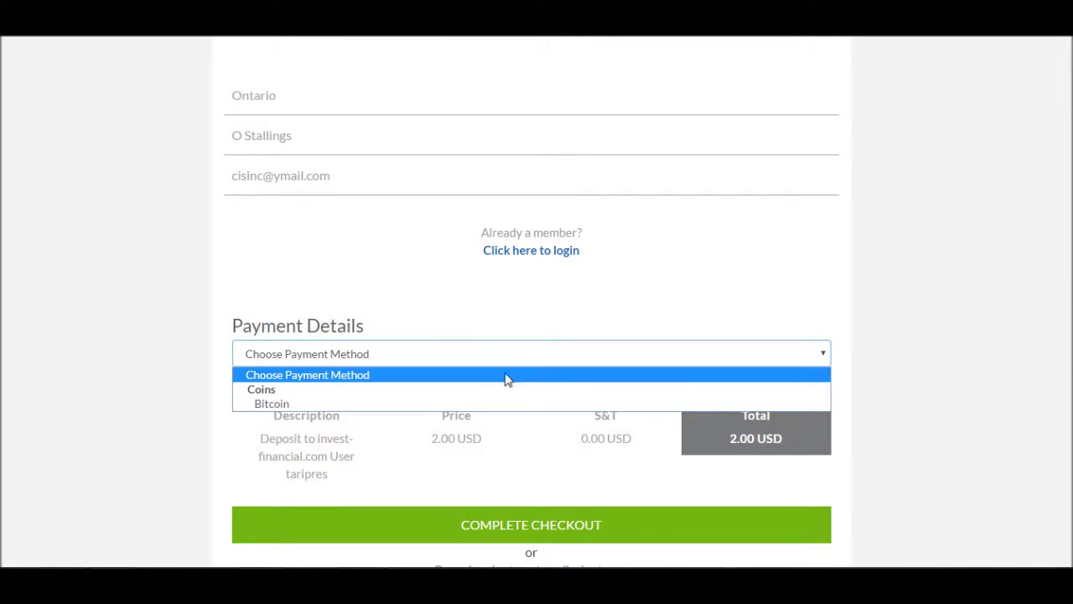
click(429, 405)
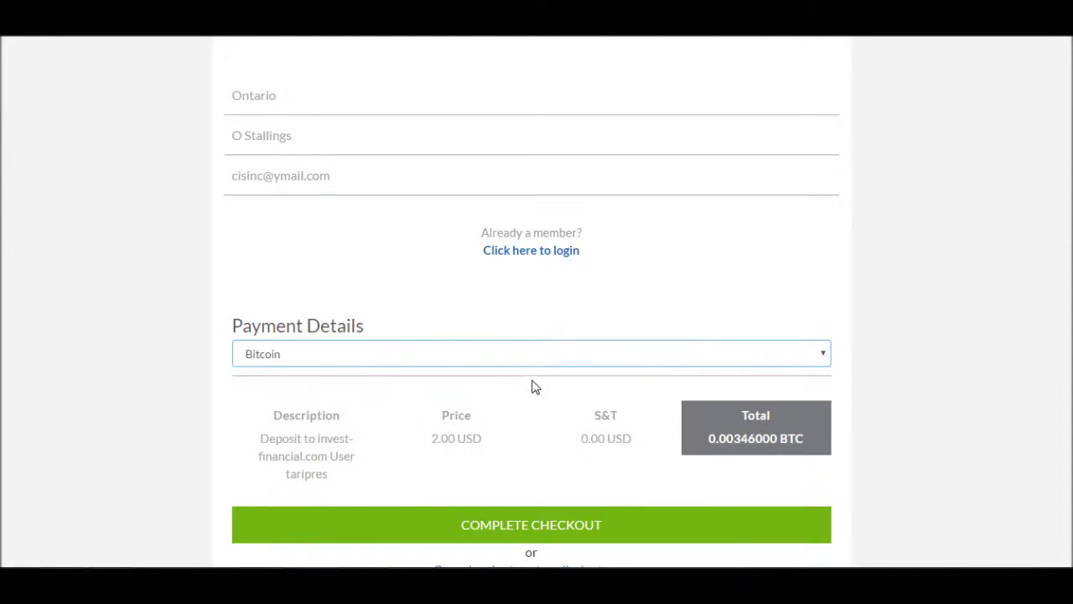
click(192, 384)
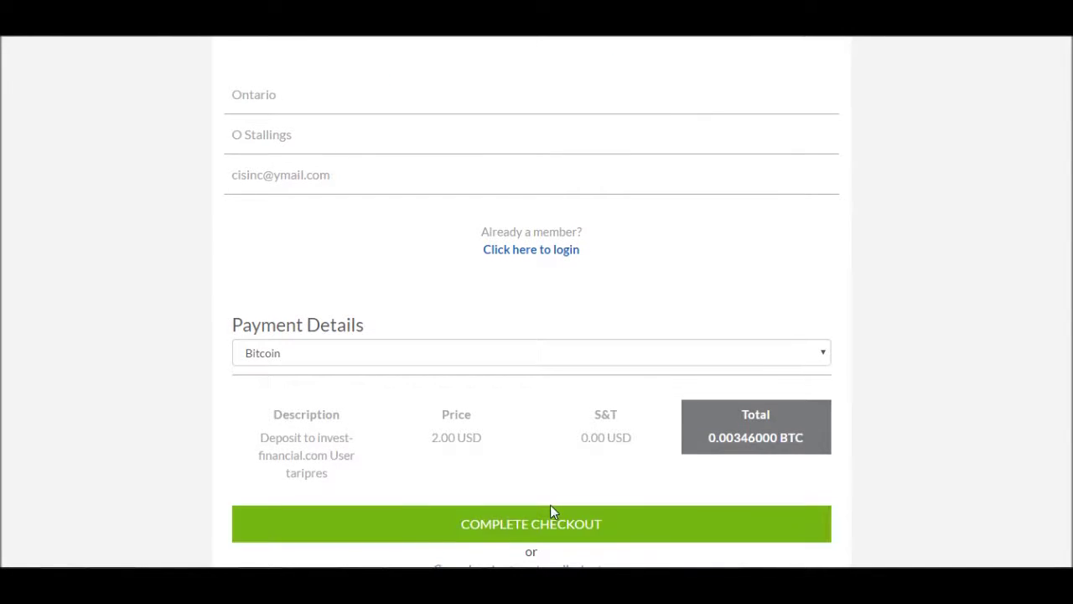
scroll(550, 505, down, 1)
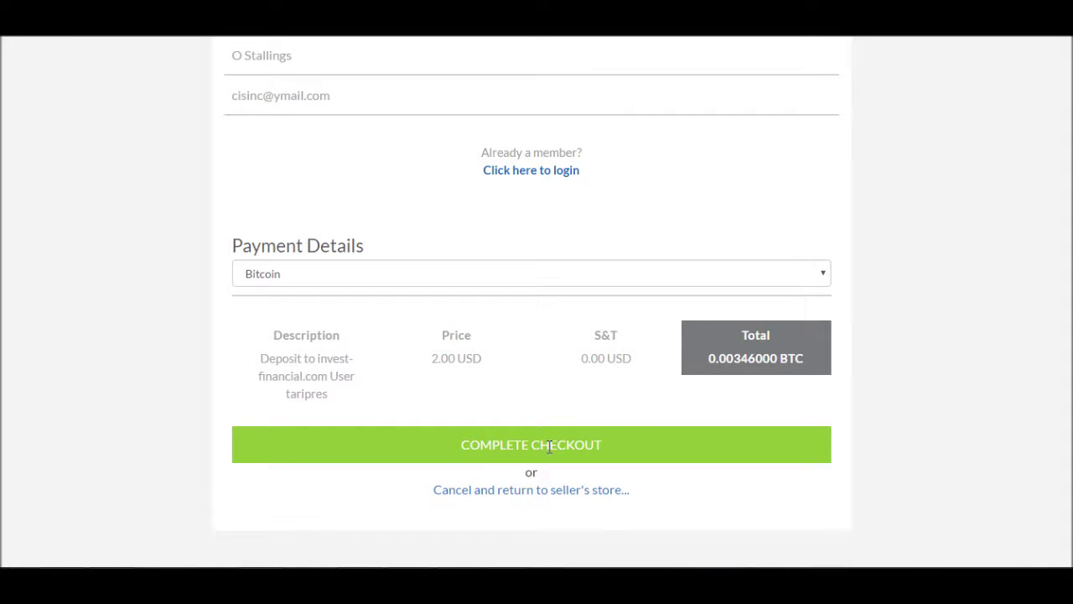
click(550, 447)
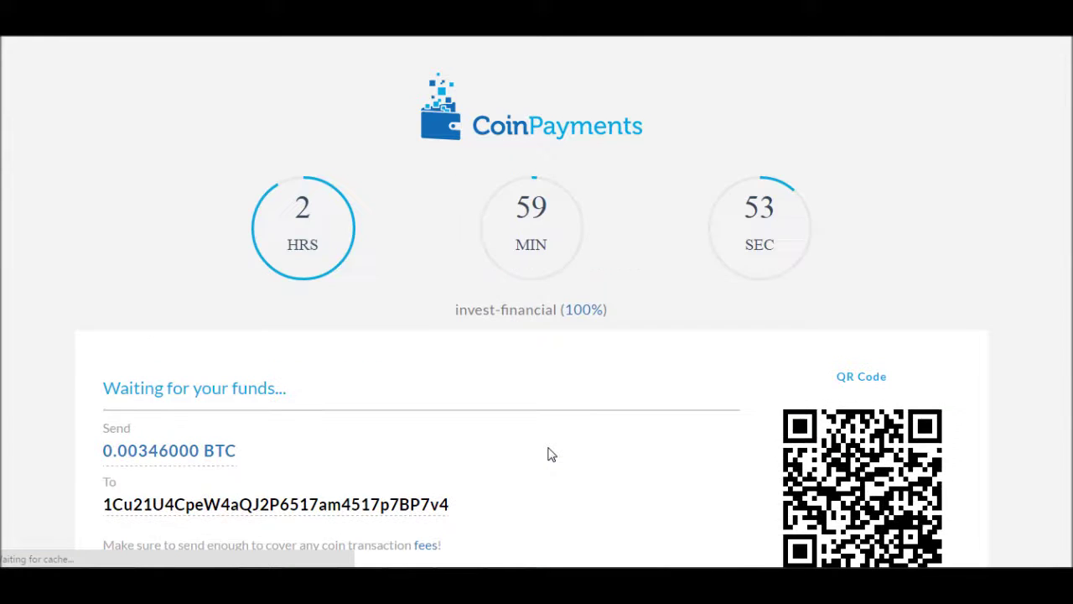
Copy the invoice's Bitcoin payment address and paste it as the recipient in Coinbase's Send Funds form
scroll(537, 462, down, 1)
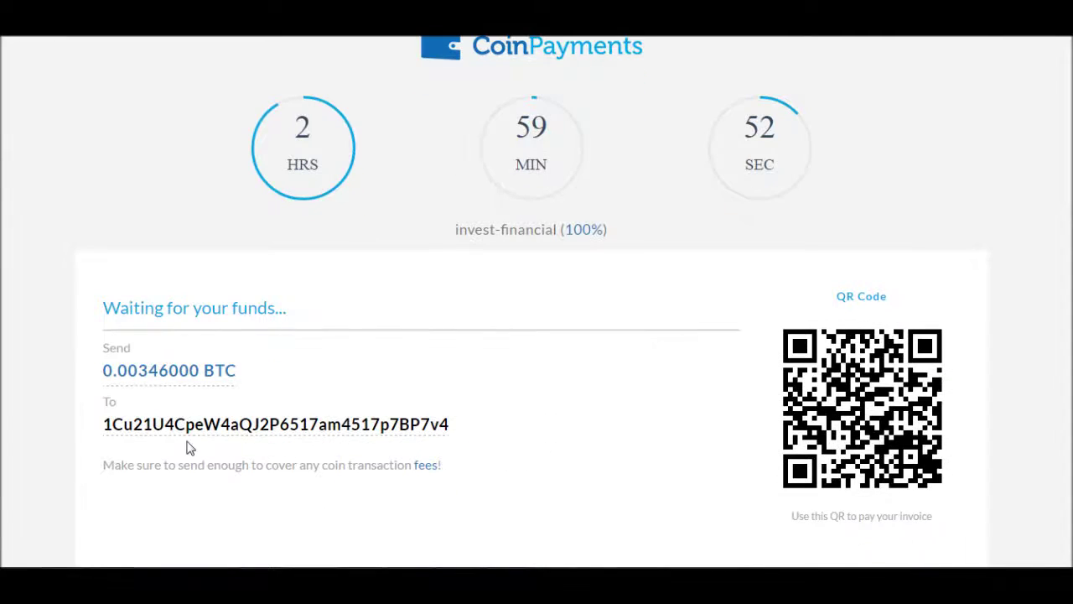
drag(103, 425, 442, 419)
right_click(442, 419)
click(459, 434)
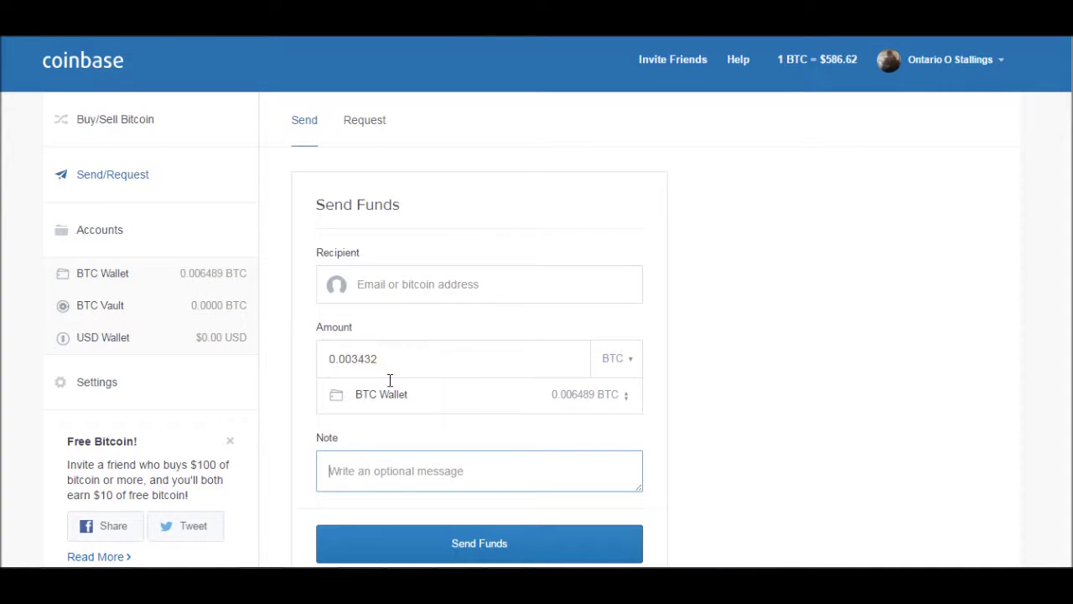
click(384, 285)
right_click(382, 288)
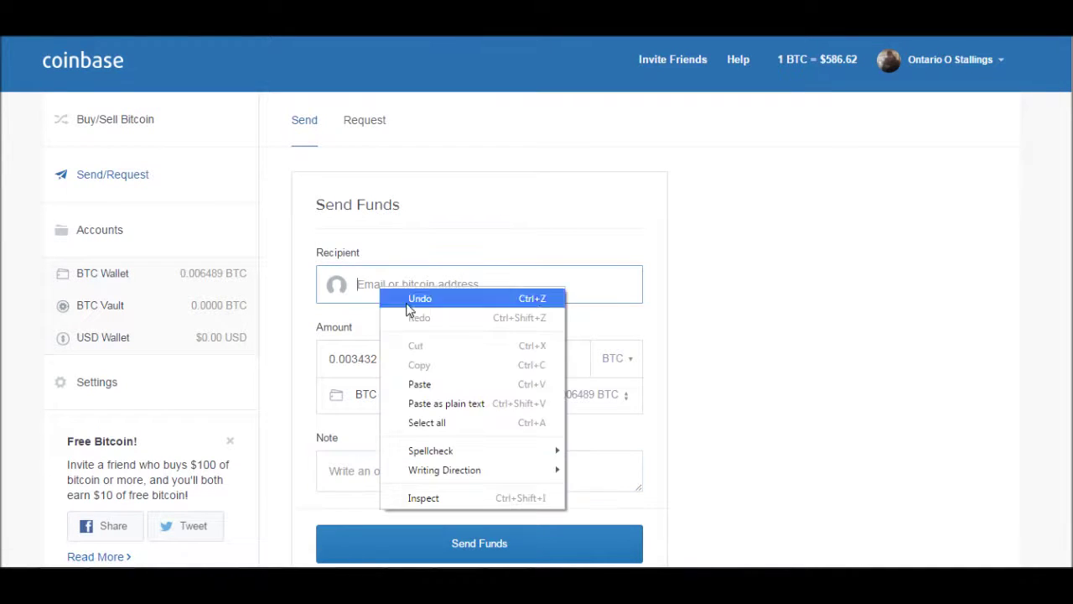
click(419, 384)
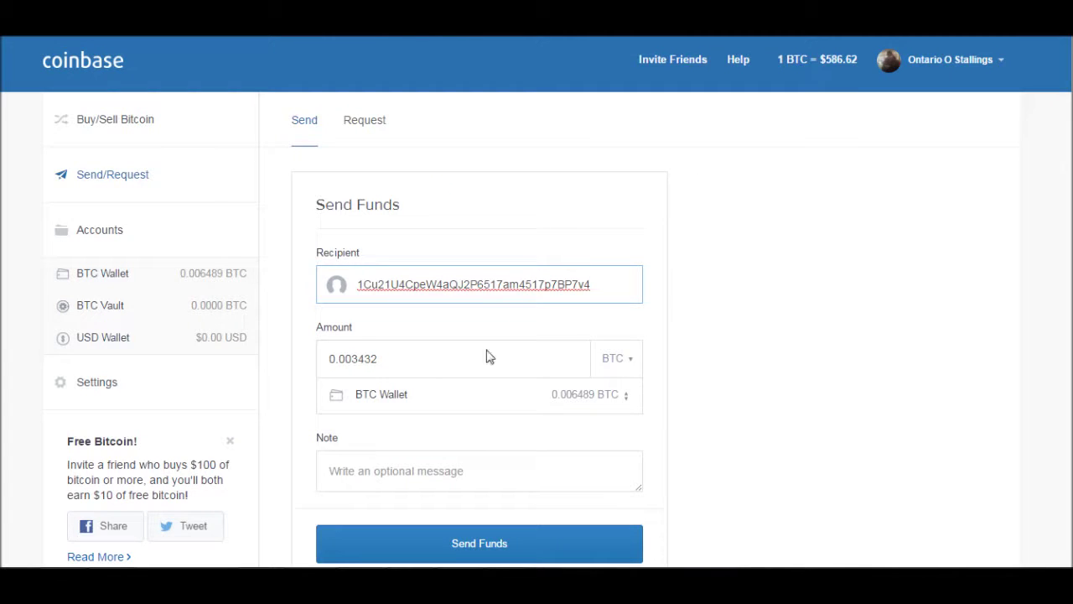
Set the amount to send to 0.00346 BTC
click(380, 358)
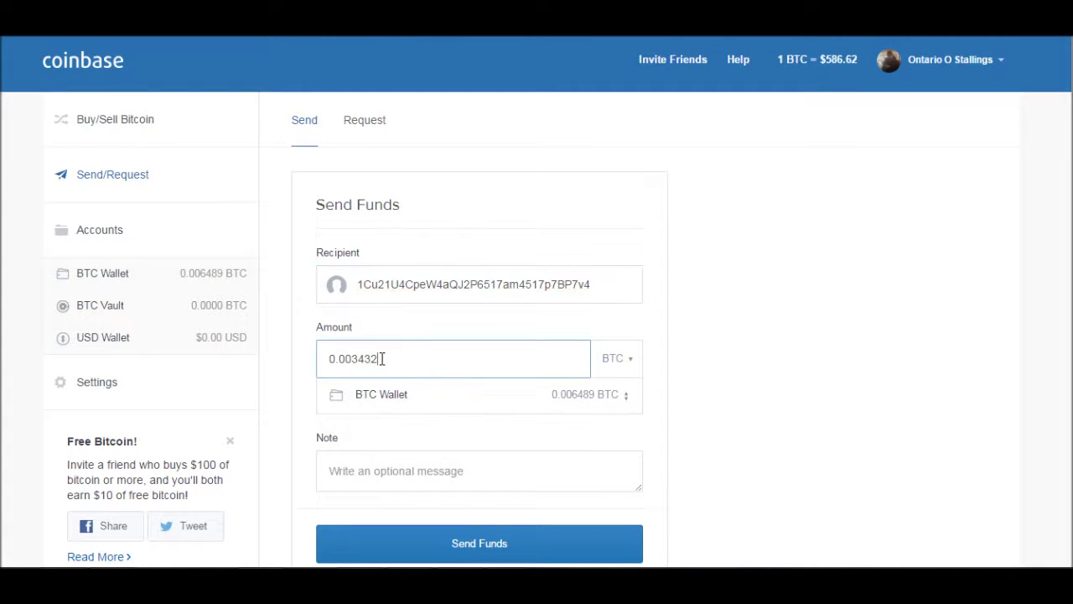
key(BackSpace)
key(BackSpace)
text(6)
Enter the note "7% 28 Hours - " followed by the investor's account username
click(408, 468)
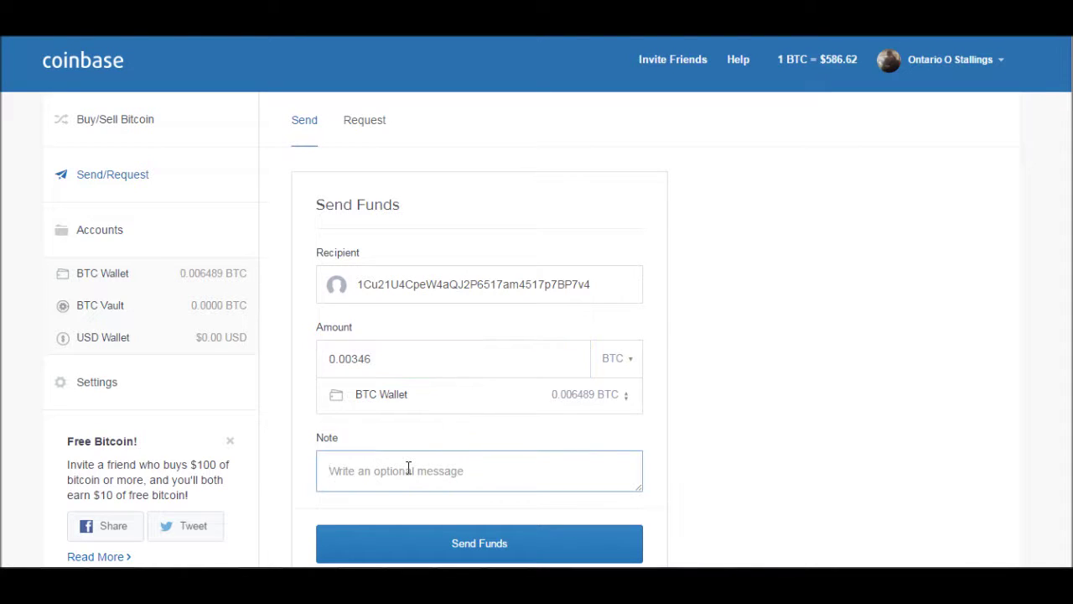
text(7% 28 Hours)
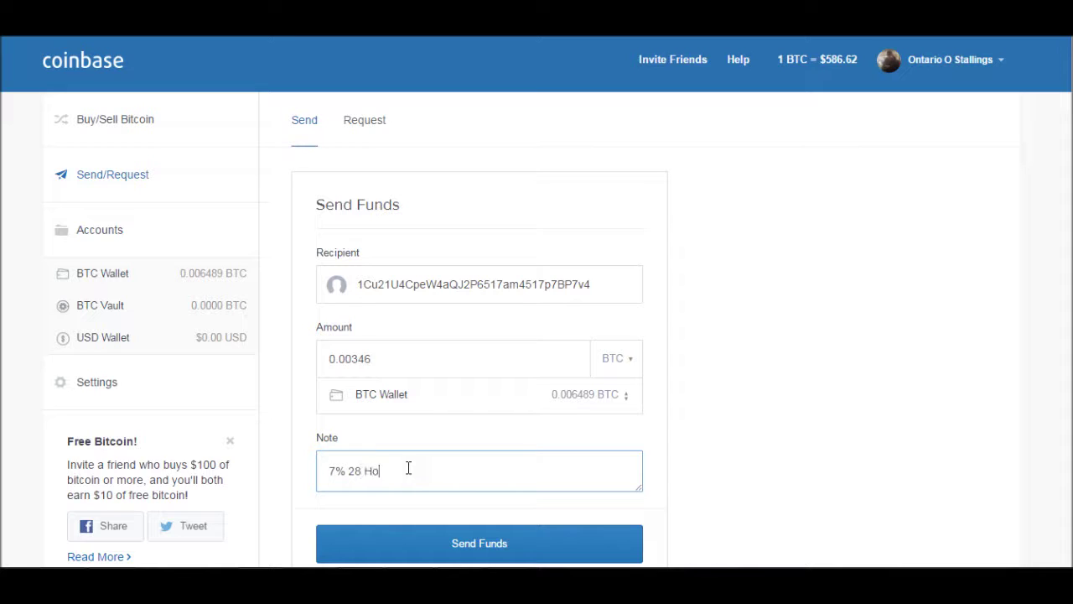
text( - taripres)
Send the funds from the BTC Wallet and confirm the transfer
scroll(393, 408, down, 1)
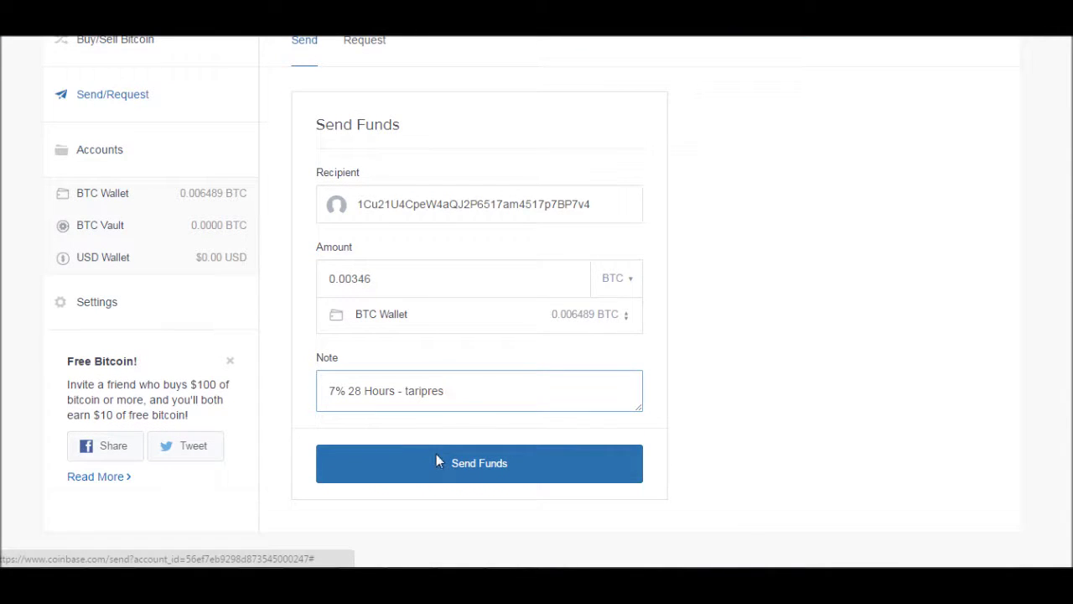
click(436, 458)
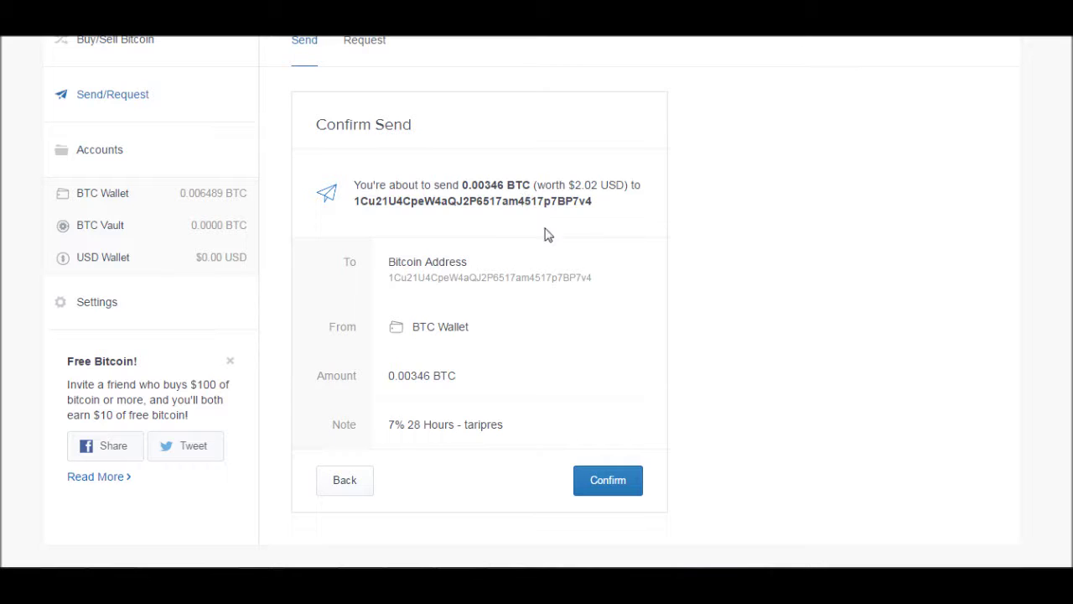
click(600, 483)
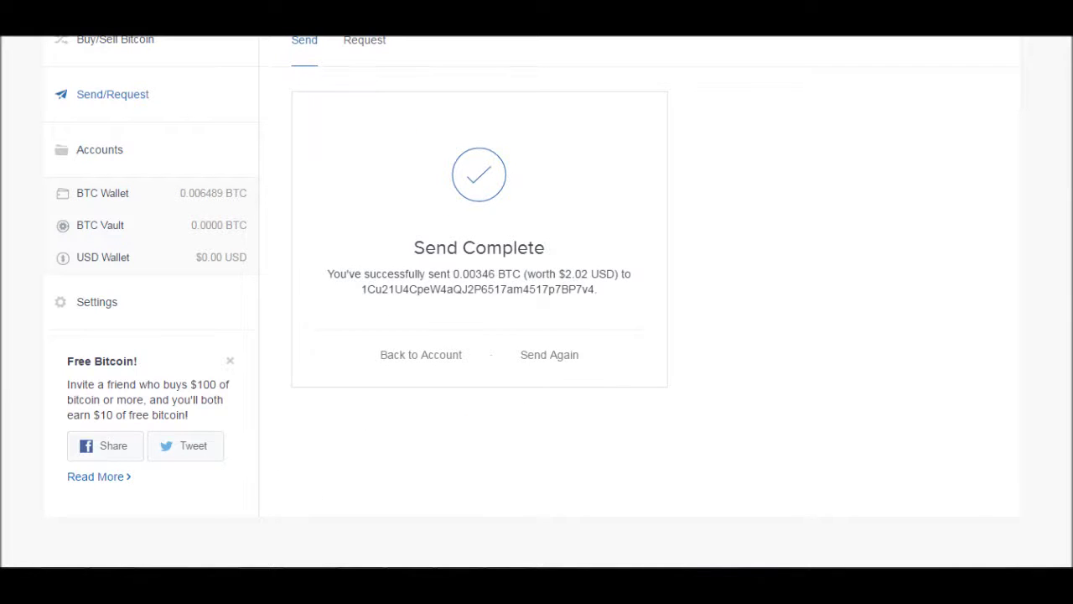
Open the Snipping Tool and capture the Send Complete confirmation box
key(super)
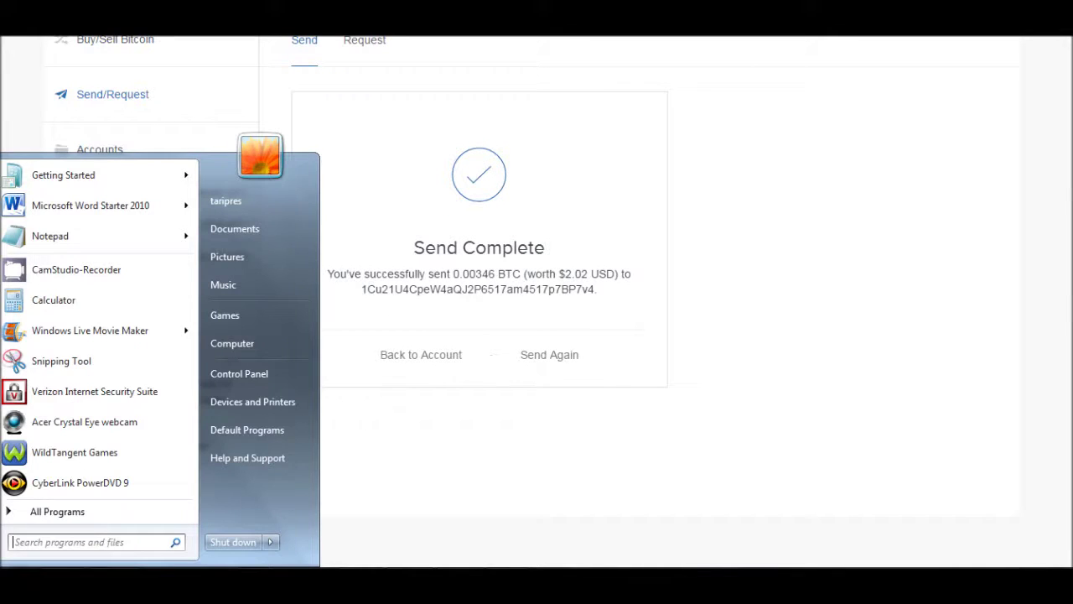
click(59, 369)
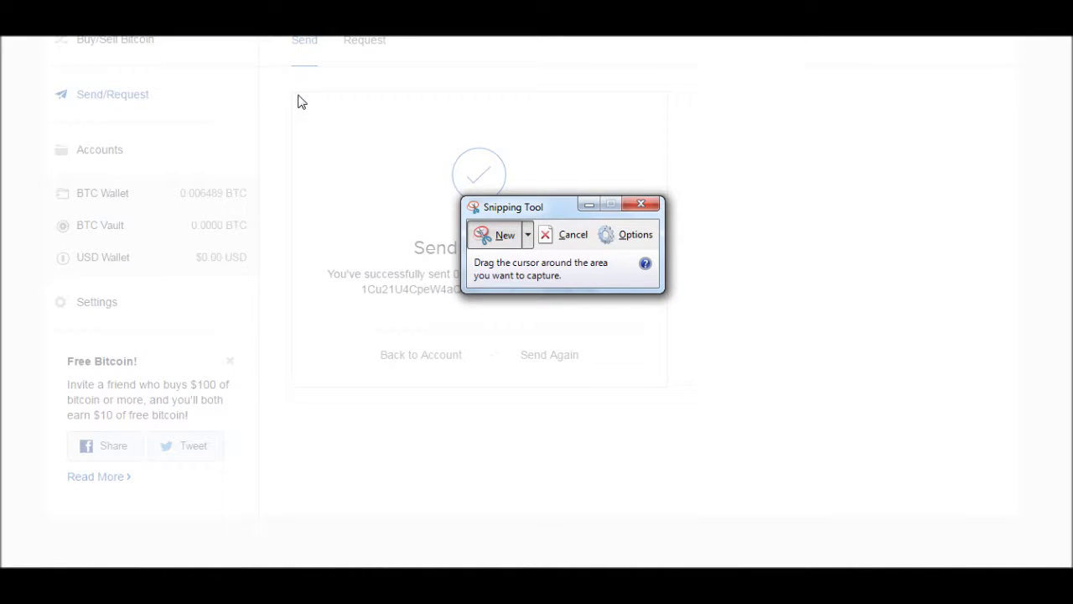
drag(297, 97, 643, 371)
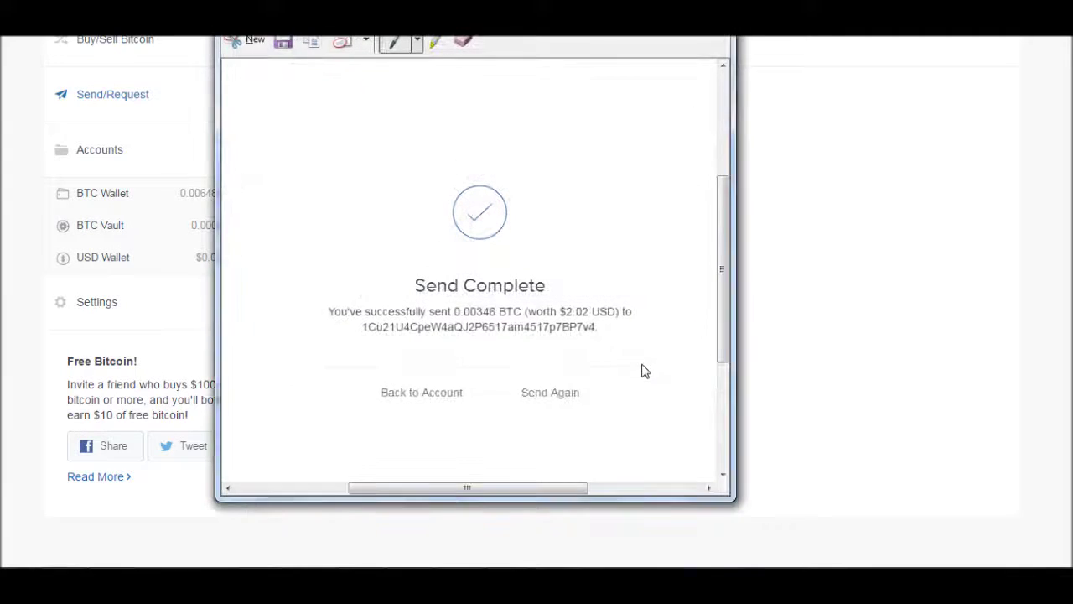
Start saving the captured Send Complete snip and choose the InvestFinancial HYIP folder in the Pictures library
click(283, 46)
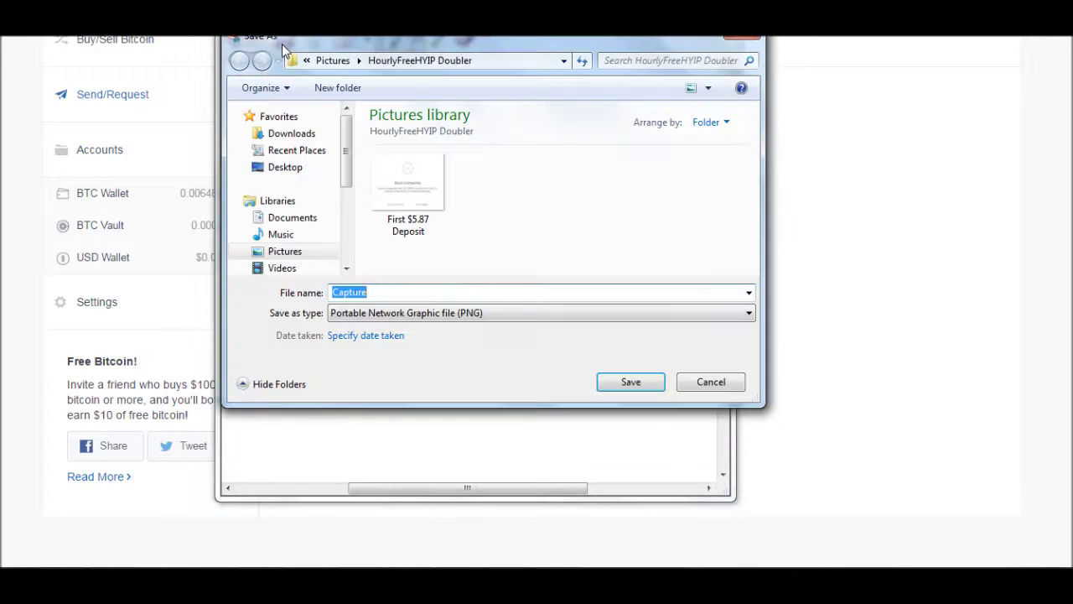
click(285, 252)
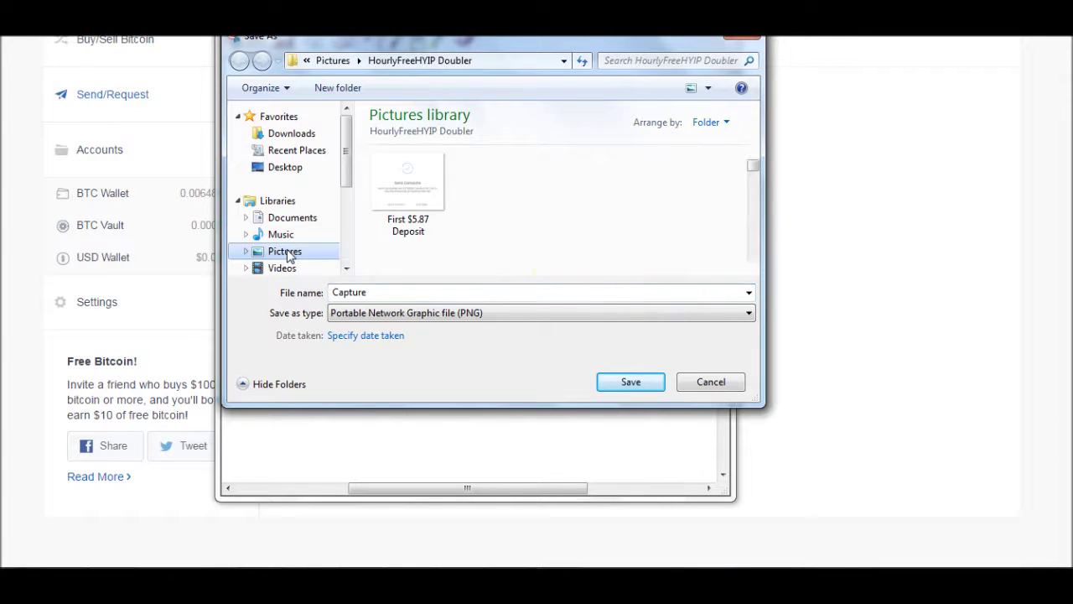
click(753, 268)
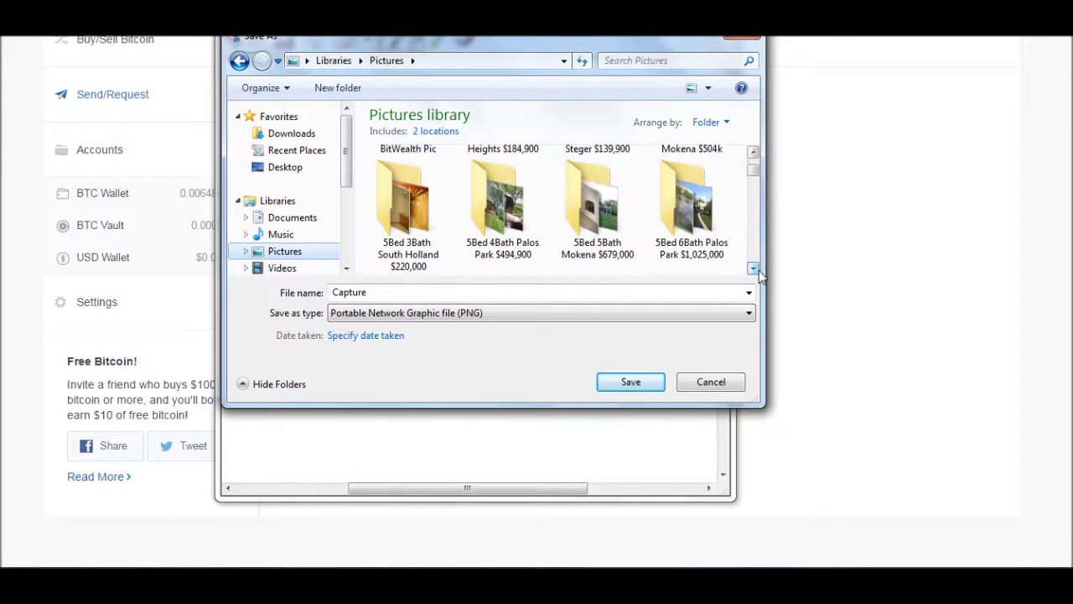
click(753, 268)
click(753, 268)
click(753, 268)
click(753, 268)
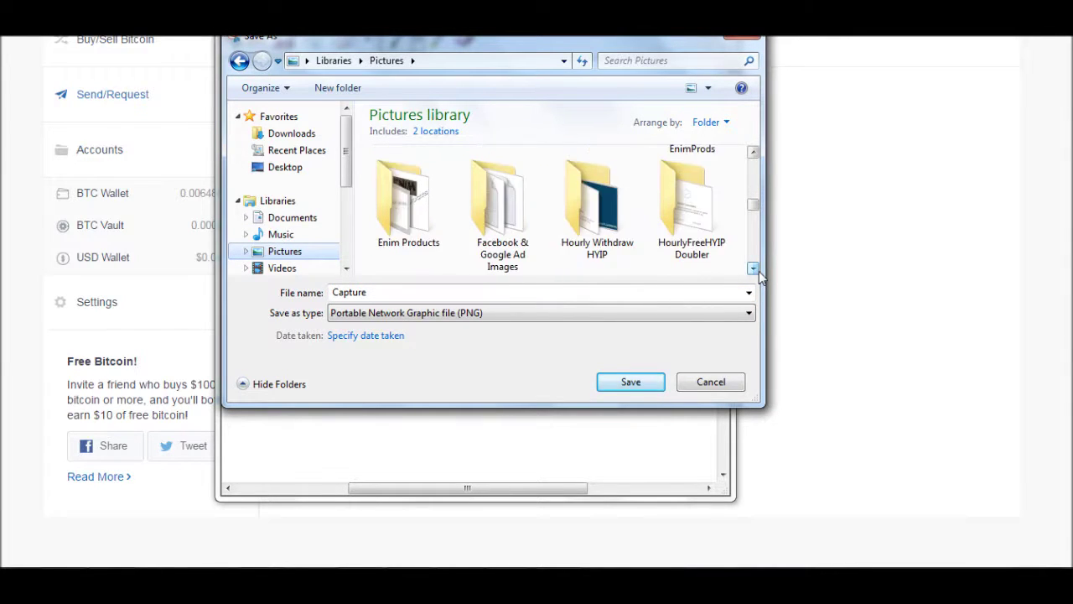
click(753, 268)
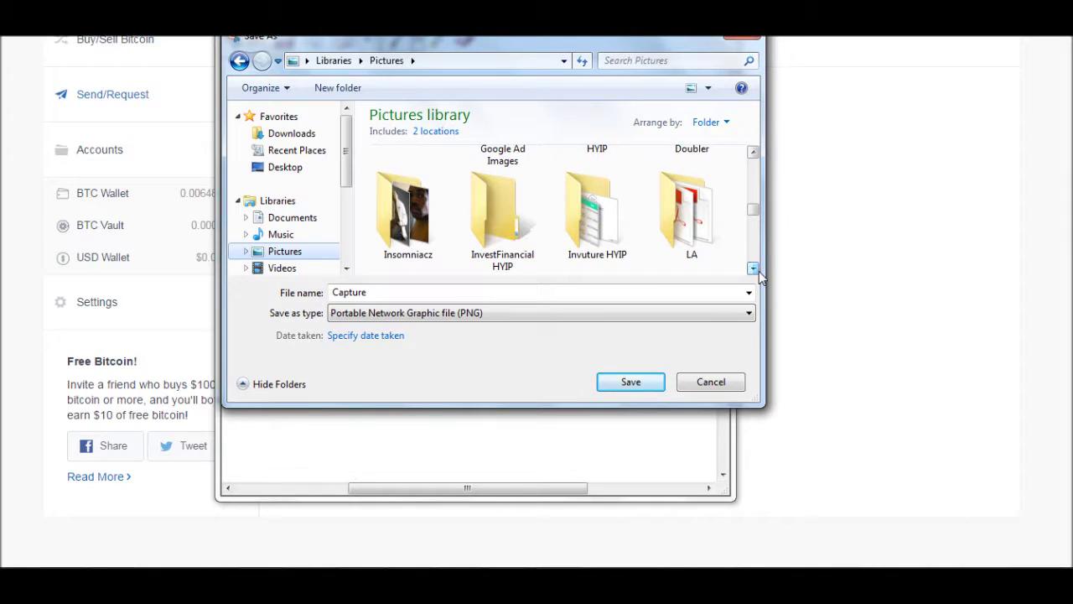
double_click(508, 244)
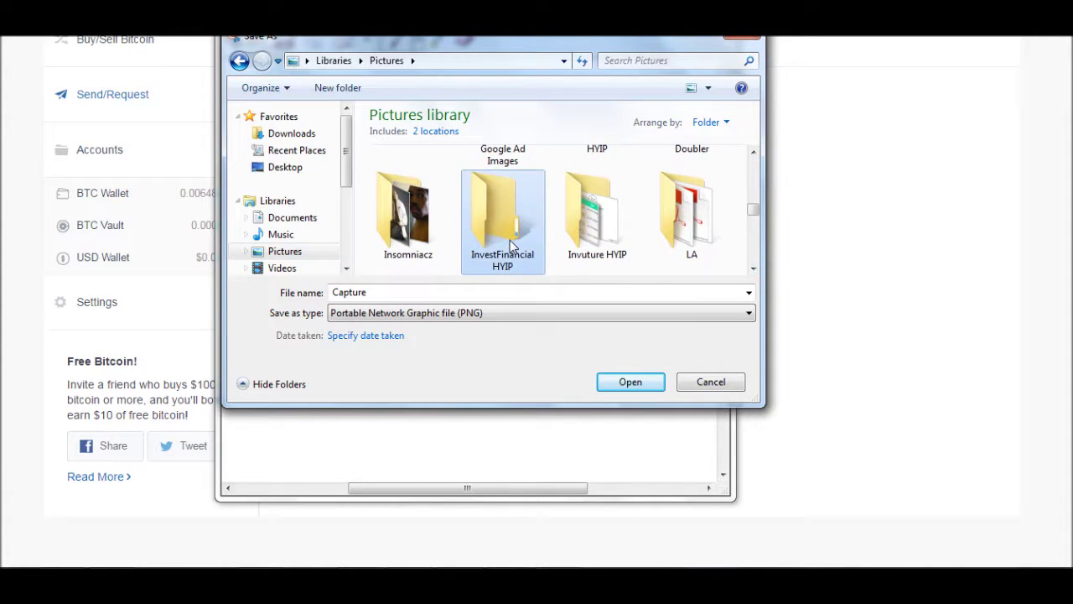
Name the capture "First $2.02 Deposit" and save it as a PNG file
double_click(483, 292)
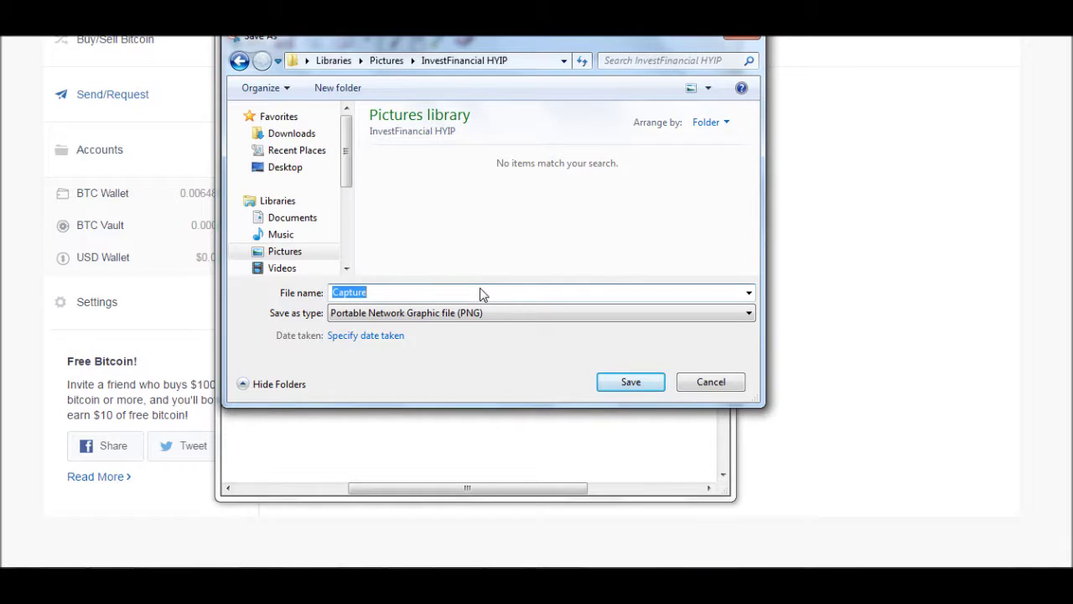
text(1)
text(irst)
text( $2.02 deposit)
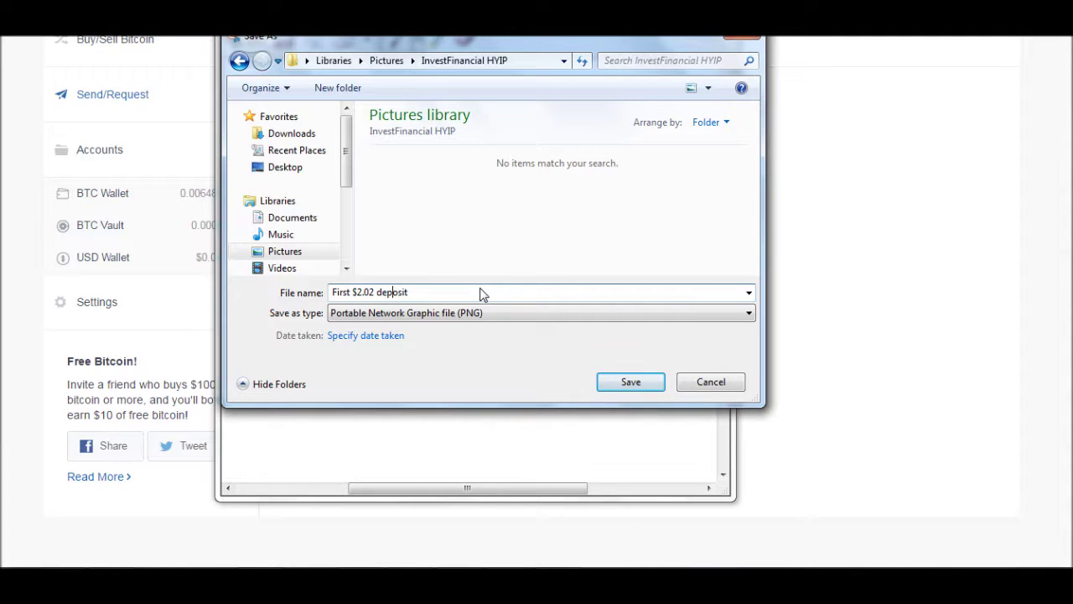
key(BackSpace)
text(D)
click(631, 382)
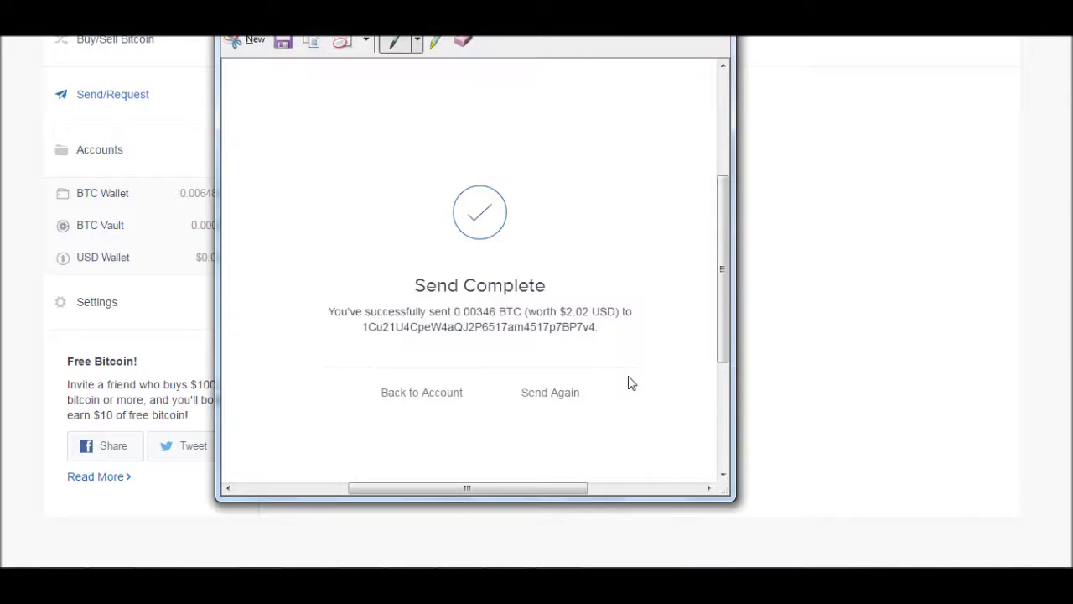
Dismiss the Snipping Tool and view the details of the "7% 28 Hours" sent transaction in the Coinbase BTC Wallet
click(778, 246)
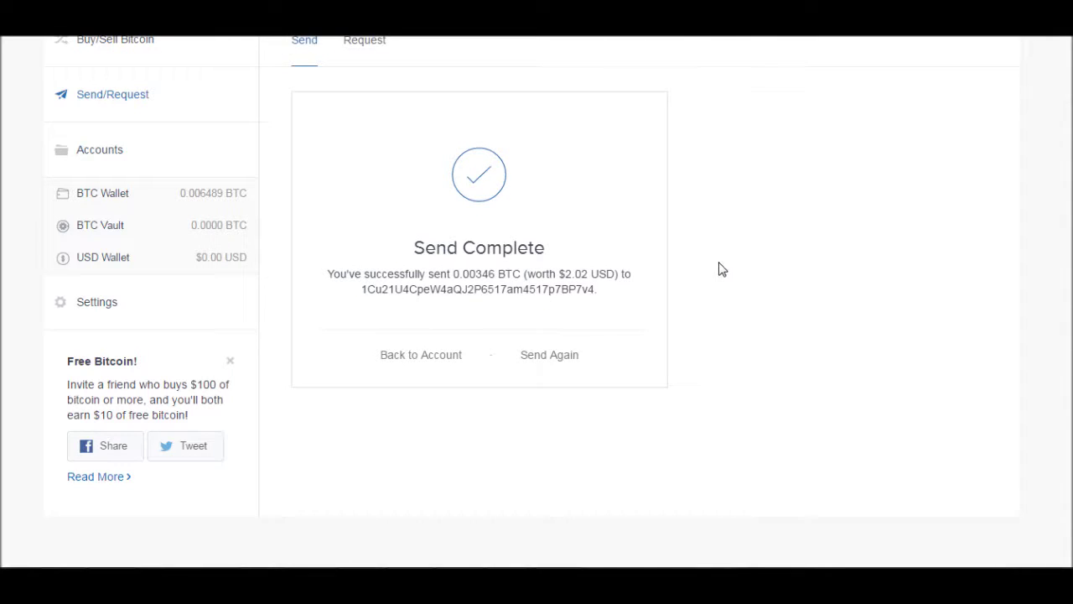
scroll(377, 216, up, 1)
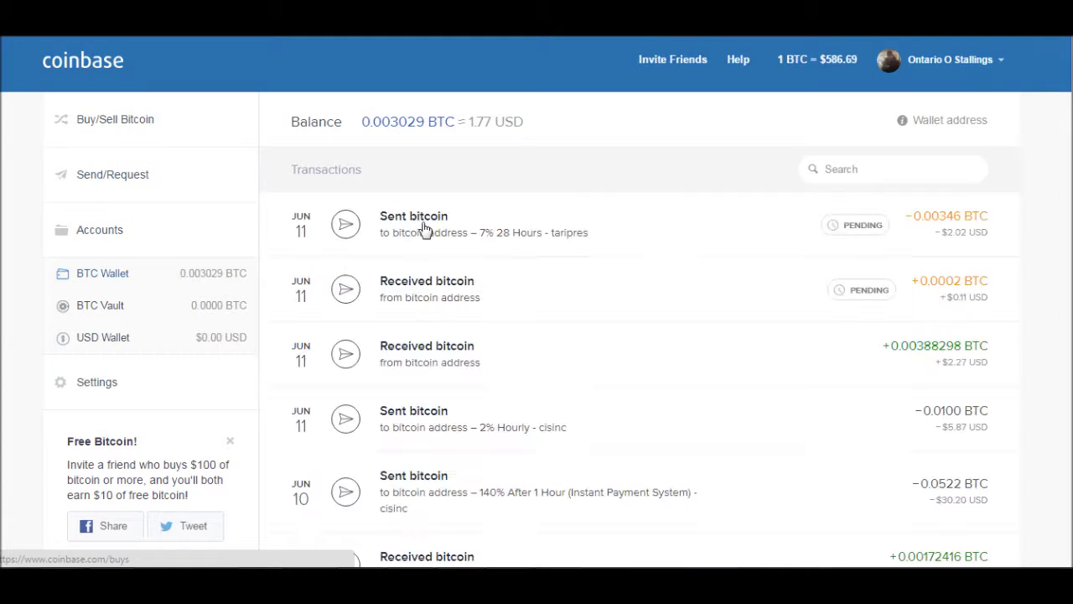
click(519, 234)
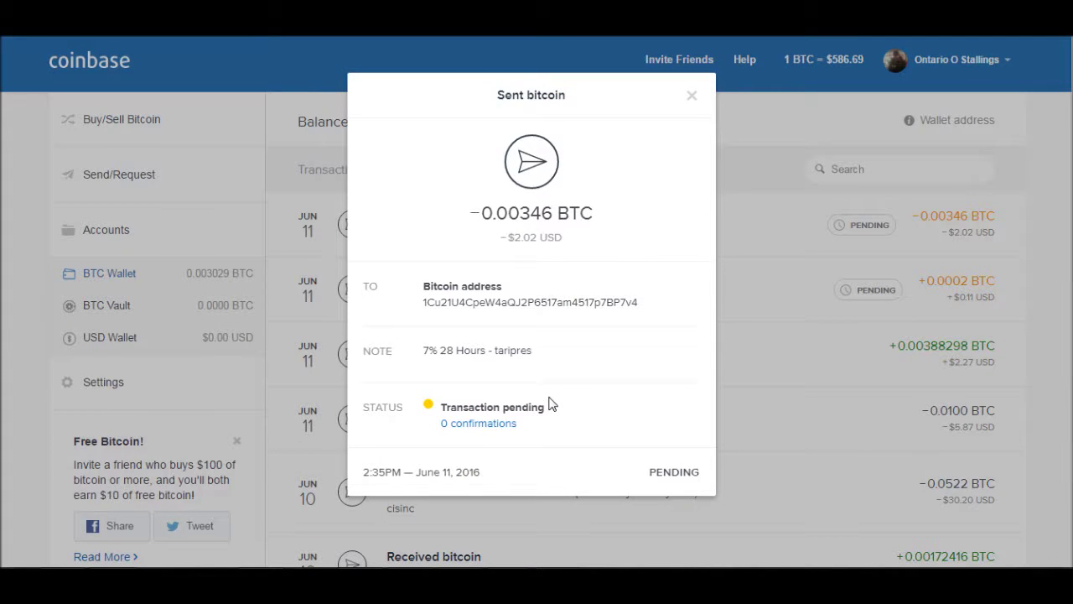
click(691, 98)
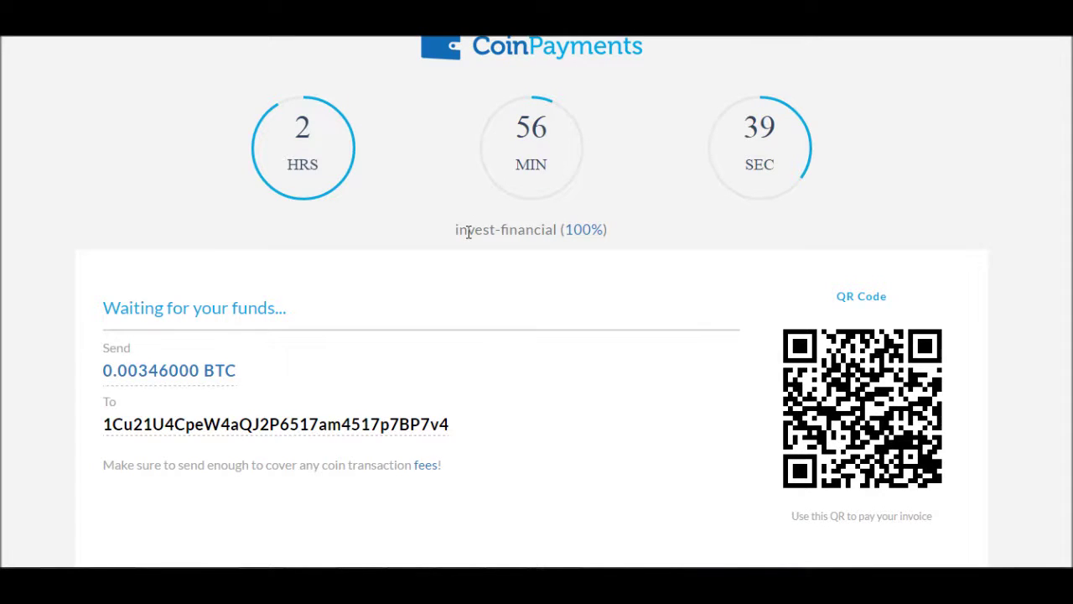
Review the CoinPayments invoice for invest-financial and its Transaction Status page, including the payment status, amount received and seller details
scroll(468, 233, down, 3)
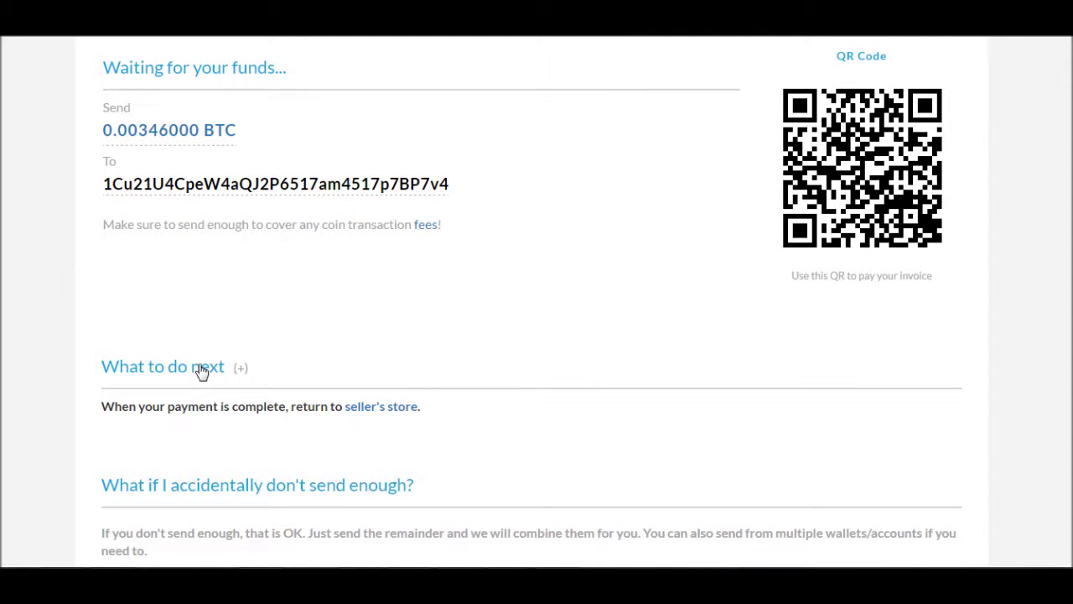
click(201, 372)
scroll(202, 372, down, 4)
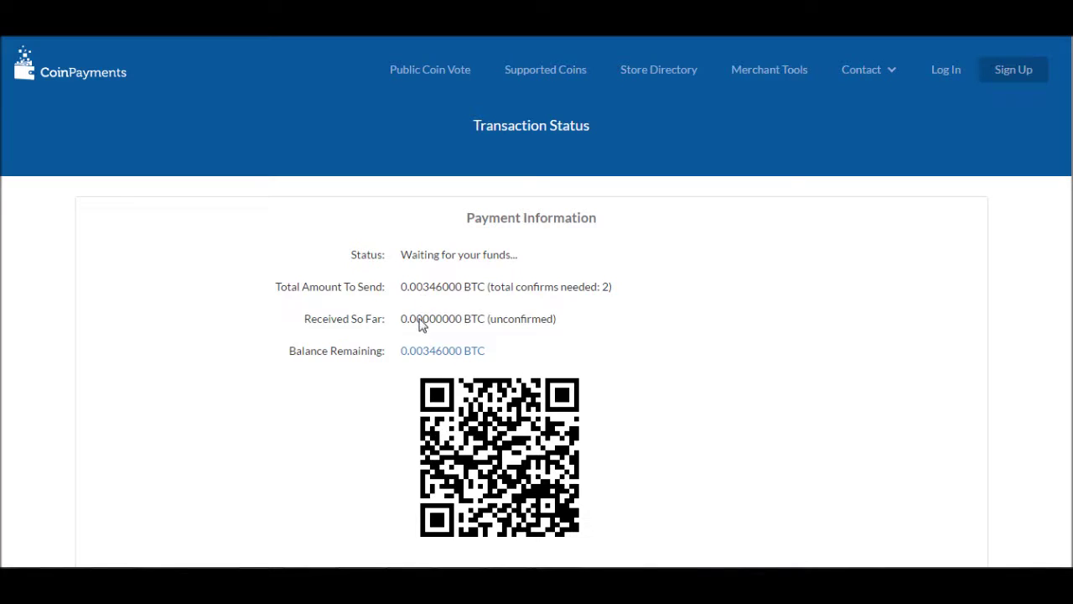
scroll(420, 325, down, 2)
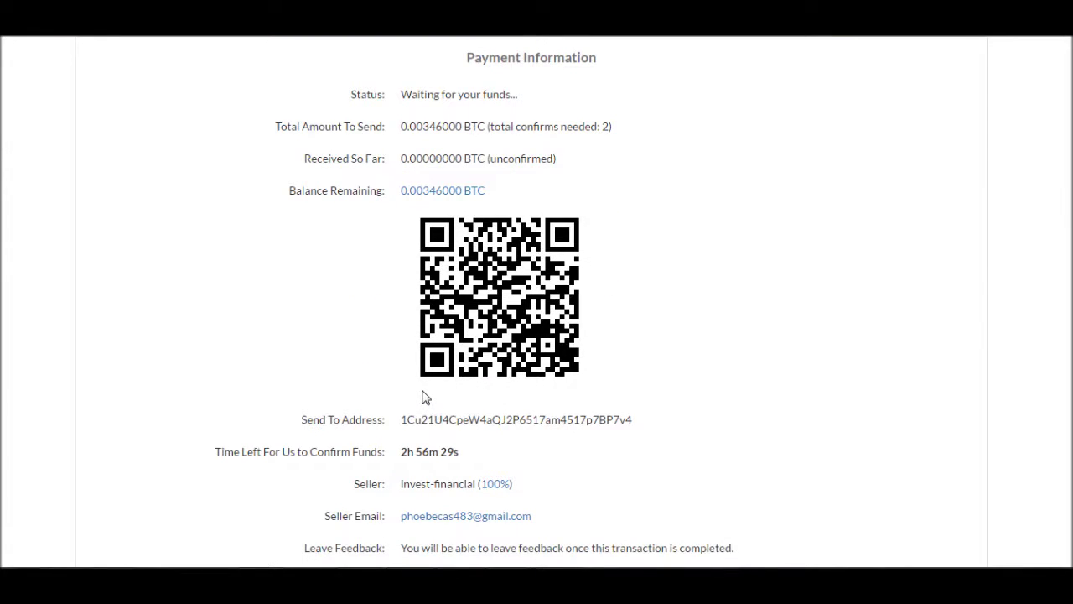
scroll(424, 398, down, 1)
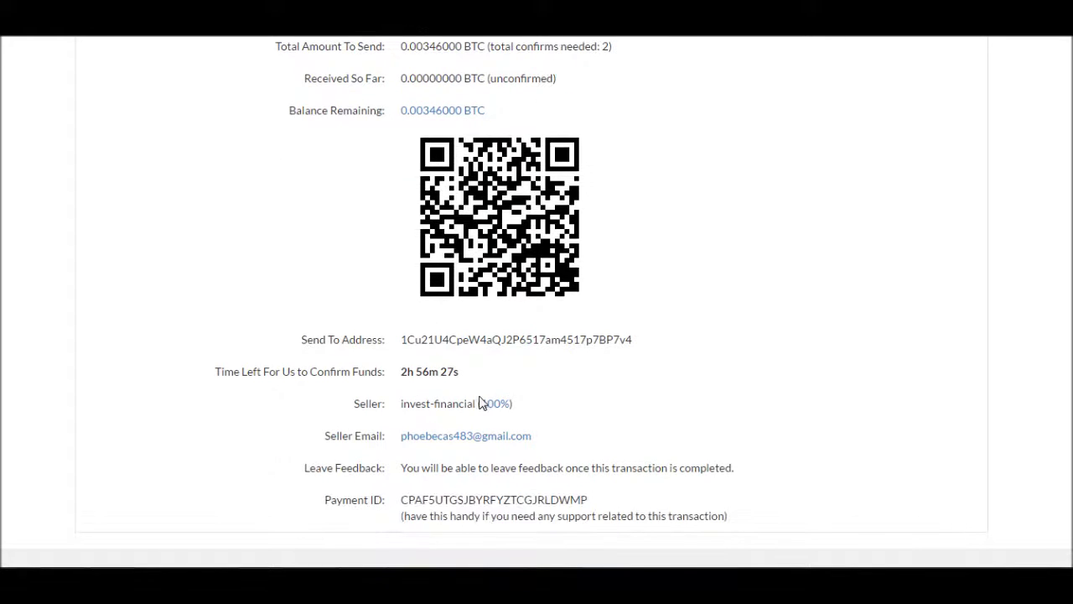
scroll(469, 396, up, 3)
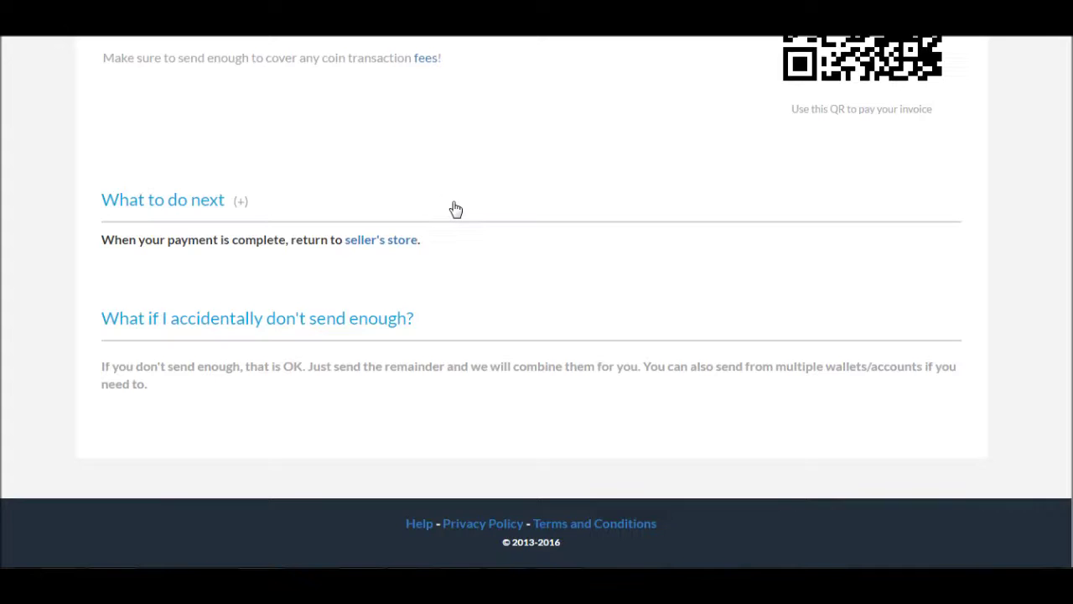
scroll(455, 209, up, 5)
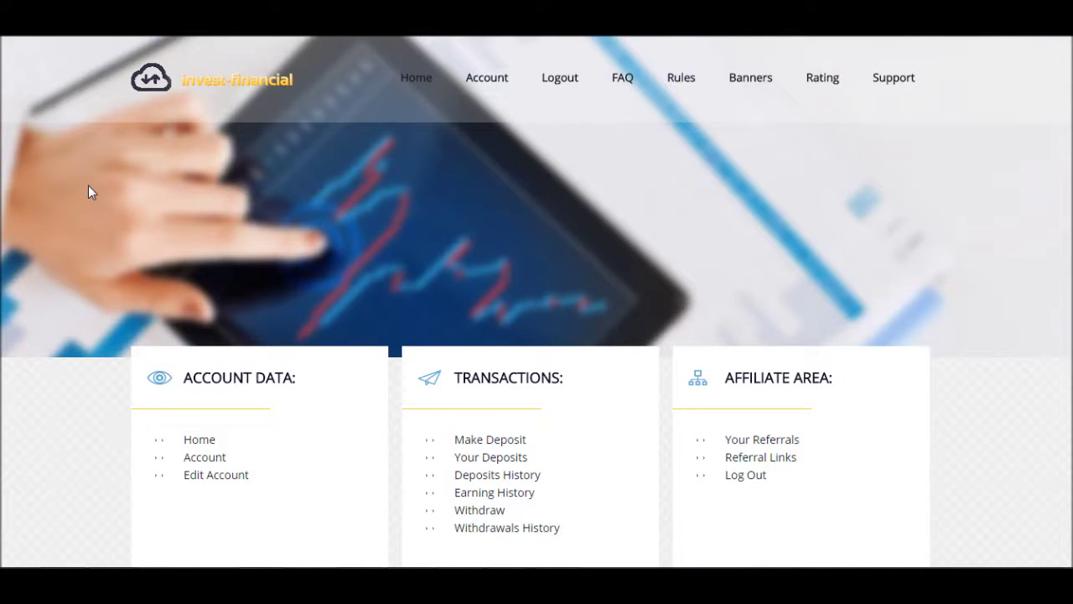
Check the deposit in the invest-financial members area and the status of the matching sent transaction in the Coinbase BTC Wallet
scroll(118, 198, down, 7)
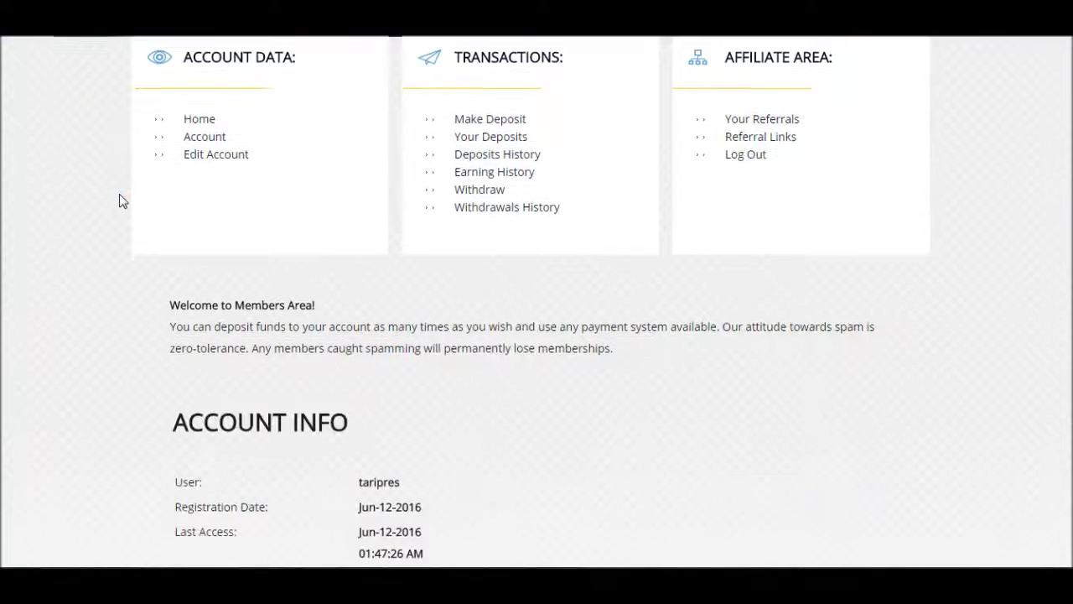
scroll(119, 201, down, 1)
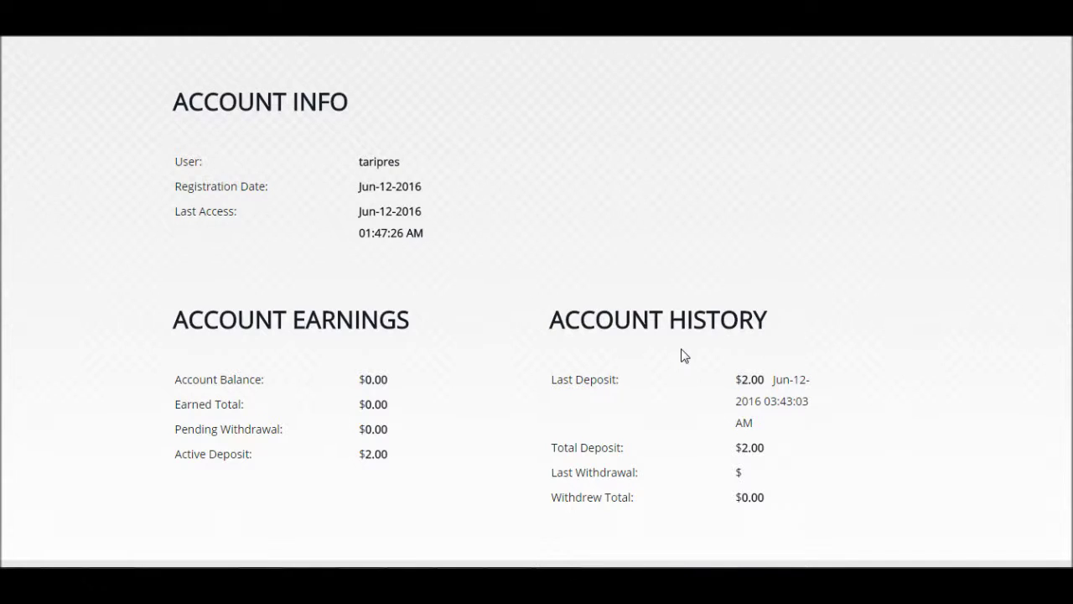
scroll(683, 355, up, 1)
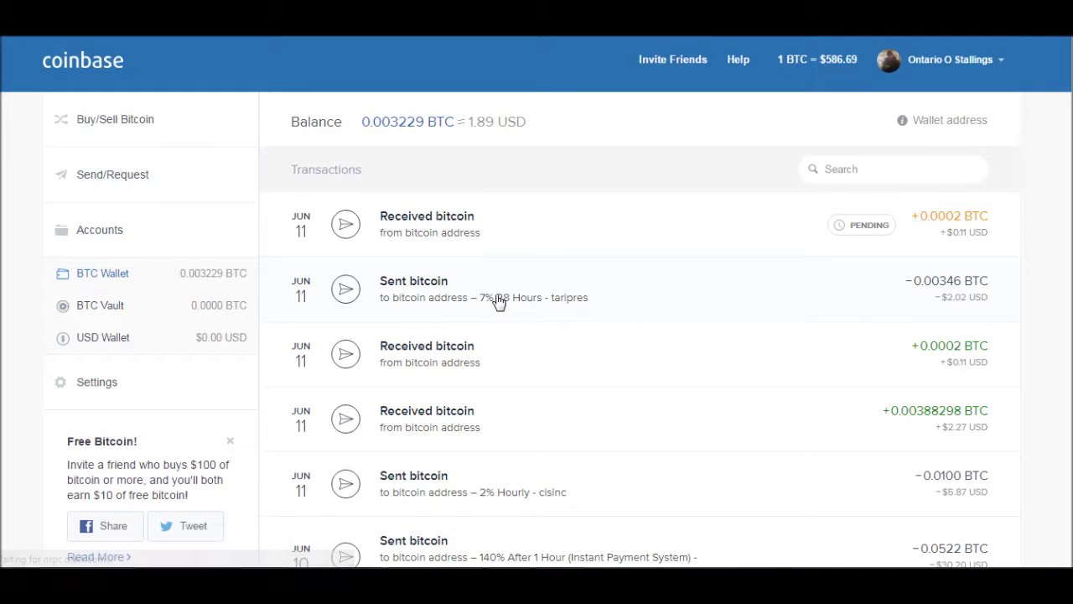
click(499, 301)
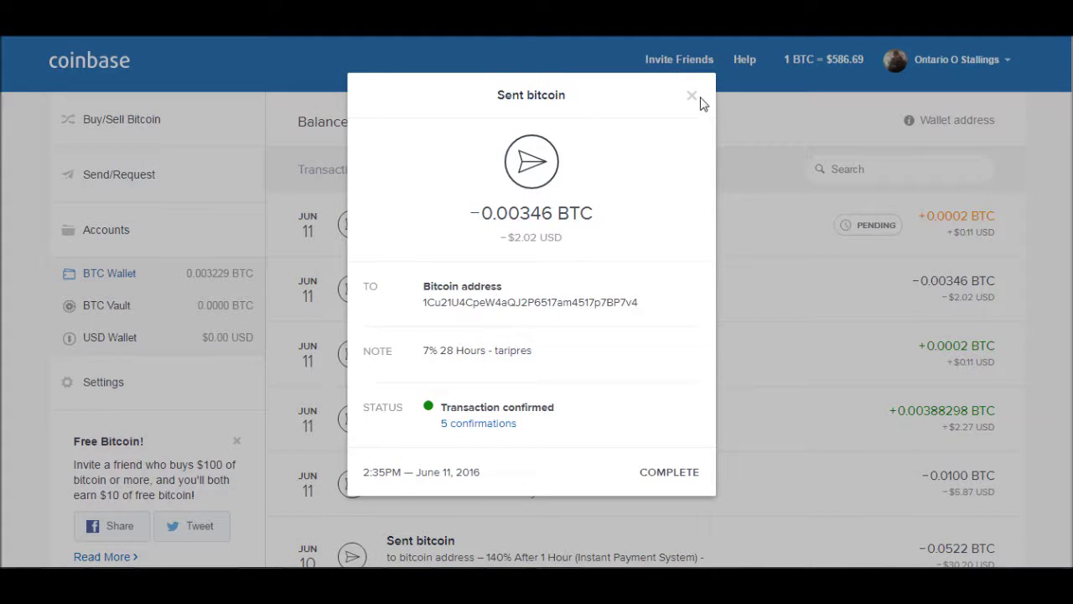
click(695, 98)
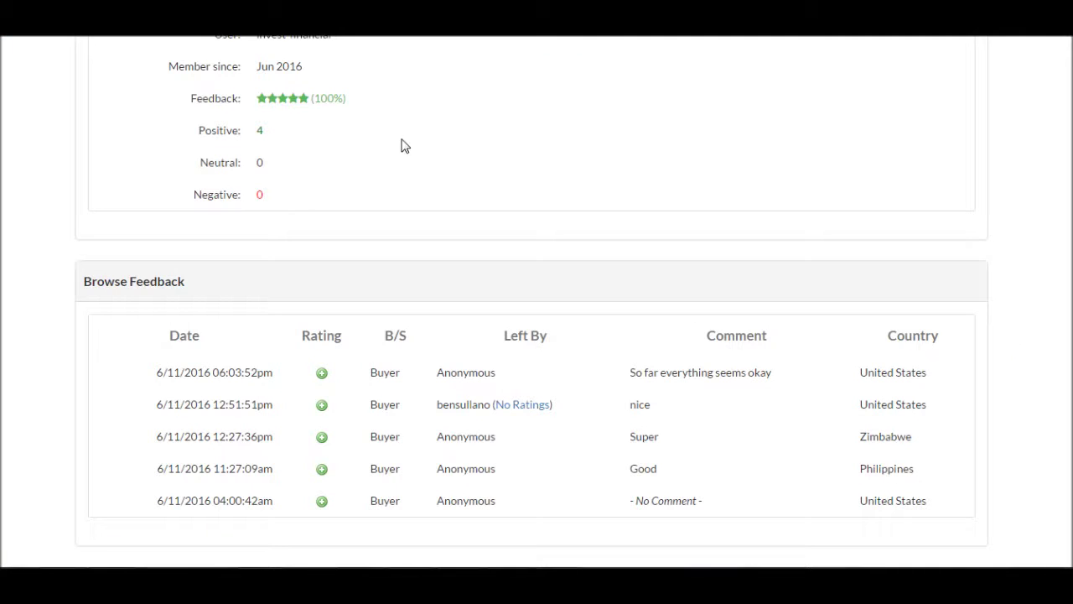
Examine the invest-financial seller's feedback rating and buyer comments on CoinPayments
scroll(403, 146, up, 2)
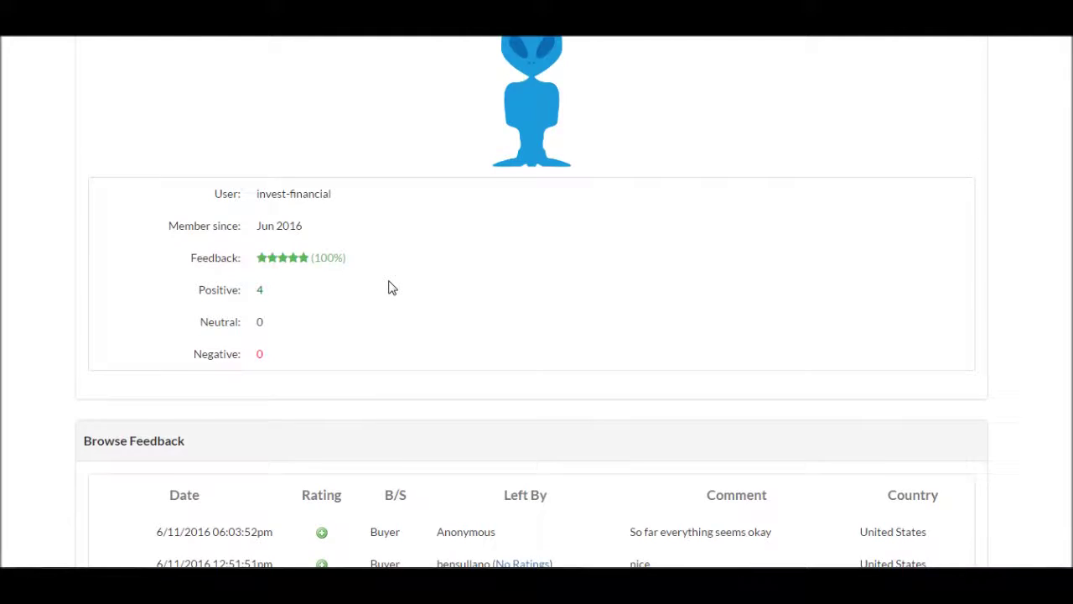
scroll(391, 289, down, 1)
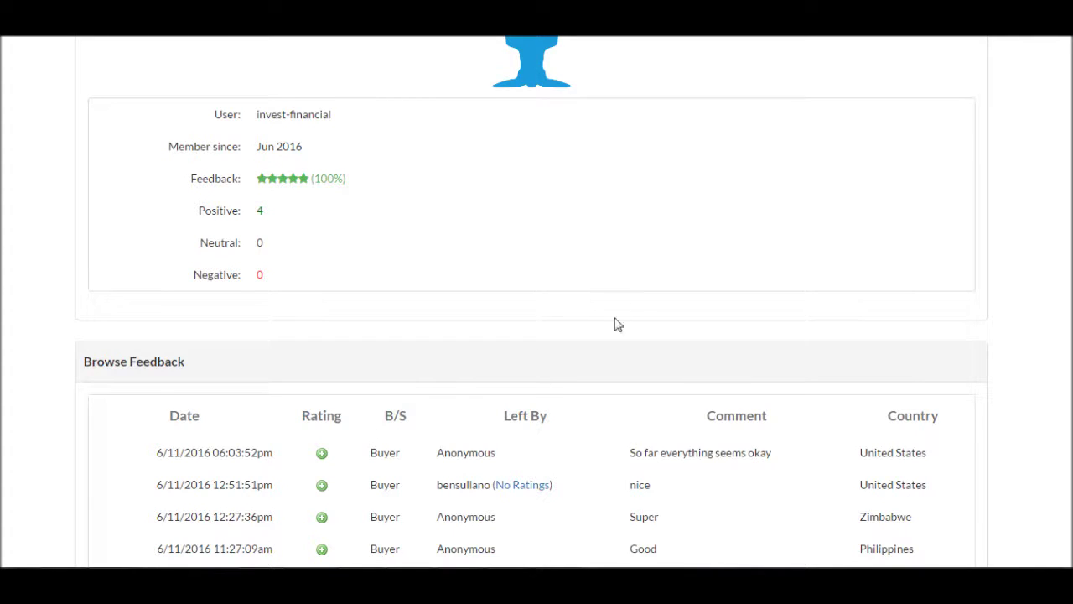
scroll(614, 324, up, 3)
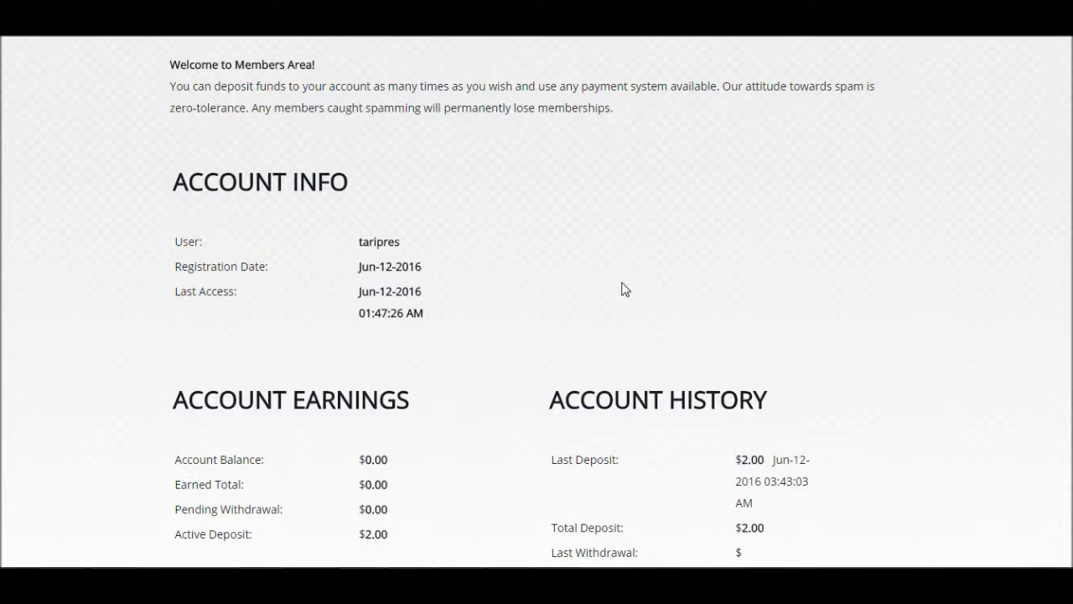
Look over the account info, earnings, history and transaction options in the invest-financial members area
scroll(625, 289, down, 1)
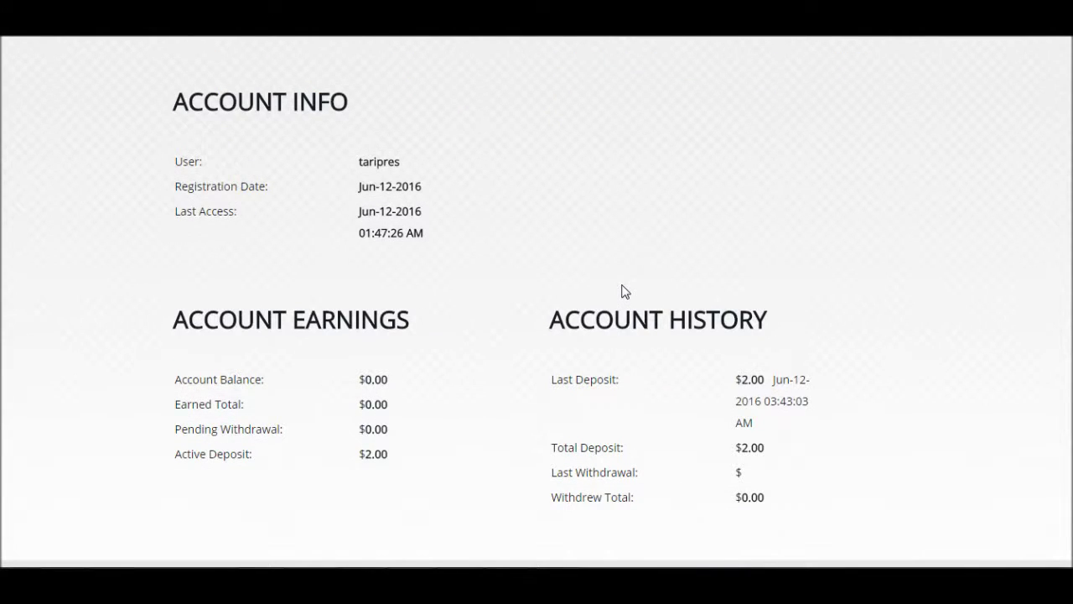
scroll(625, 289, up, 2)
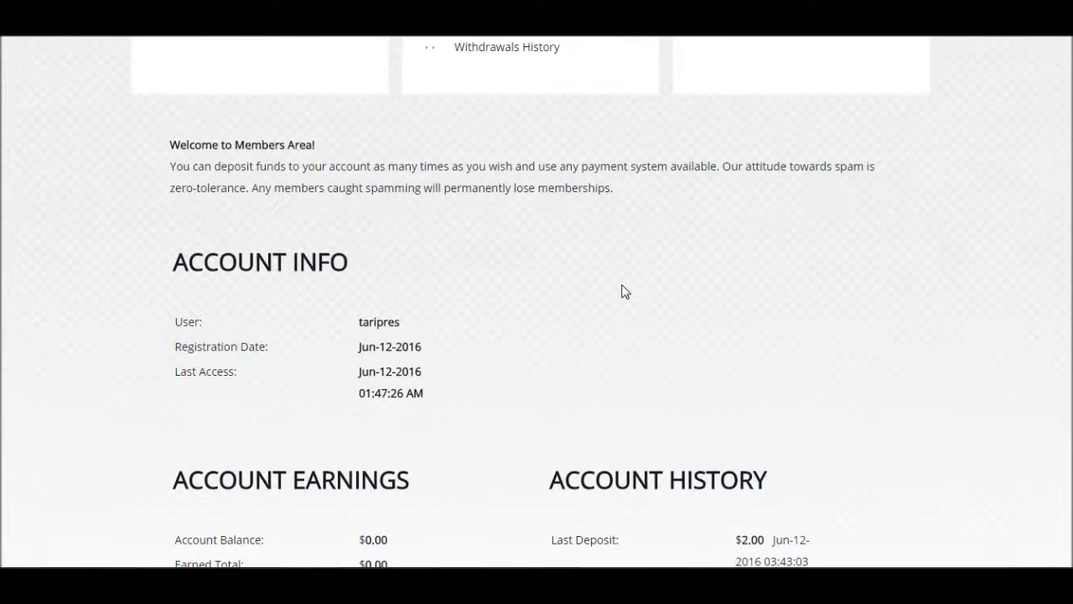
scroll(624, 293, down, 1)
scroll(624, 299, down, 1)
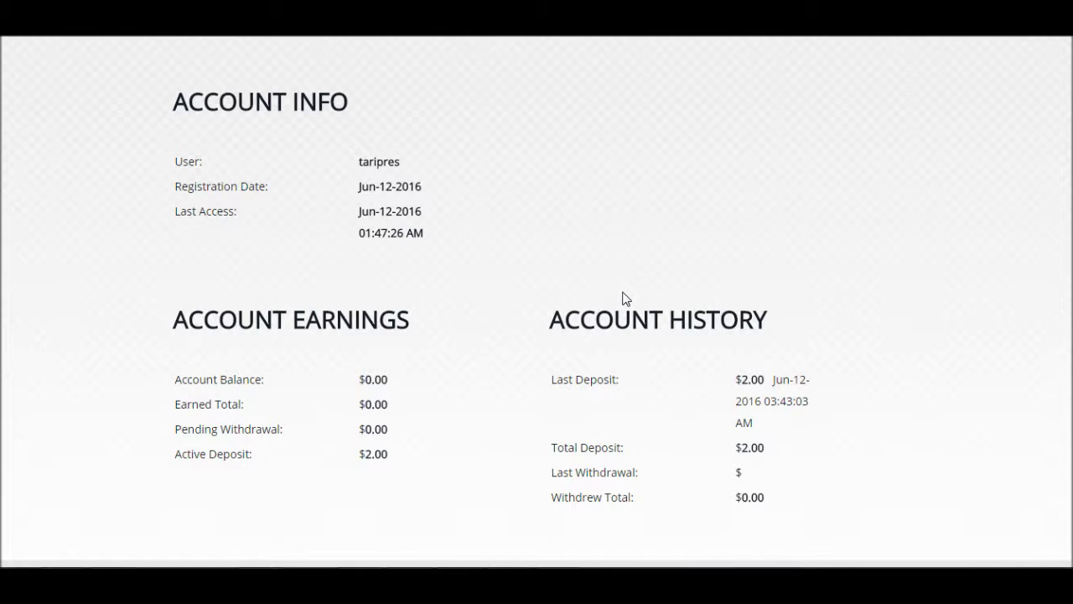
scroll(624, 299, up, 1)
scroll(625, 299, up, 1)
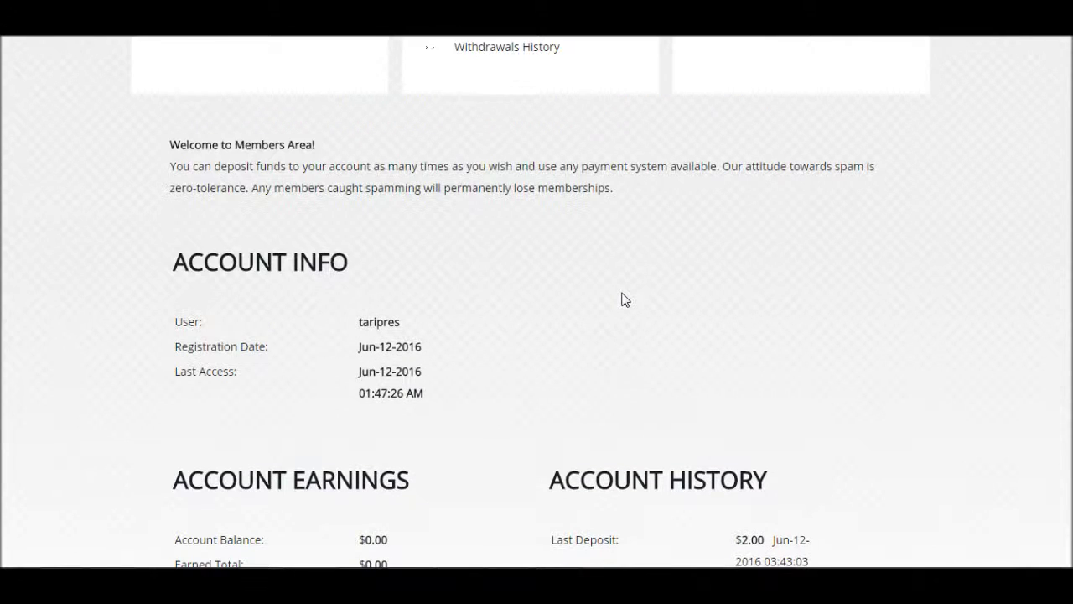
scroll(624, 298, up, 5)
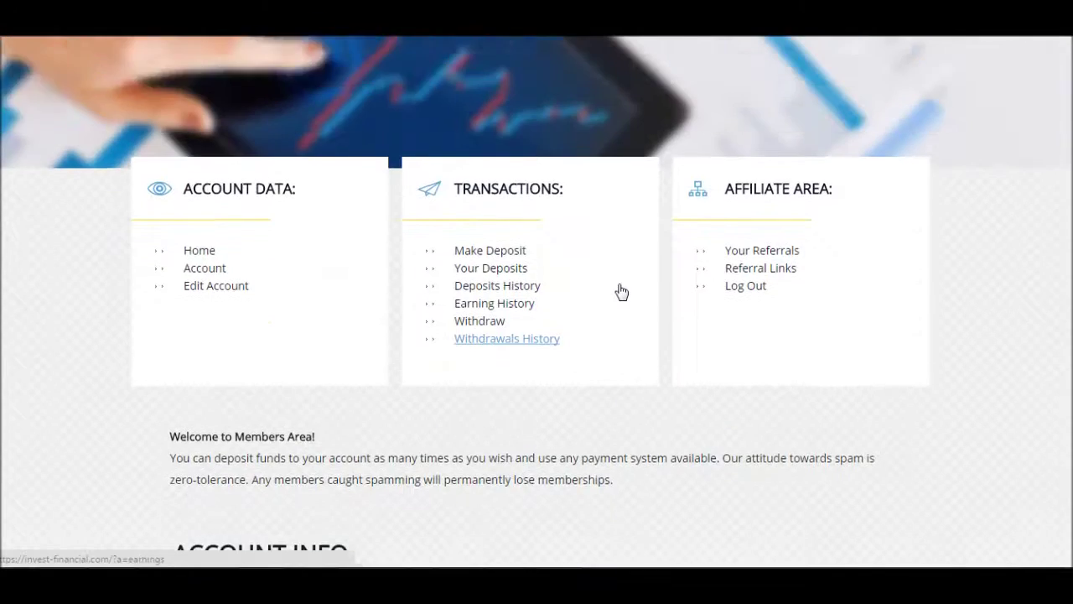
scroll(621, 291, up, 1)
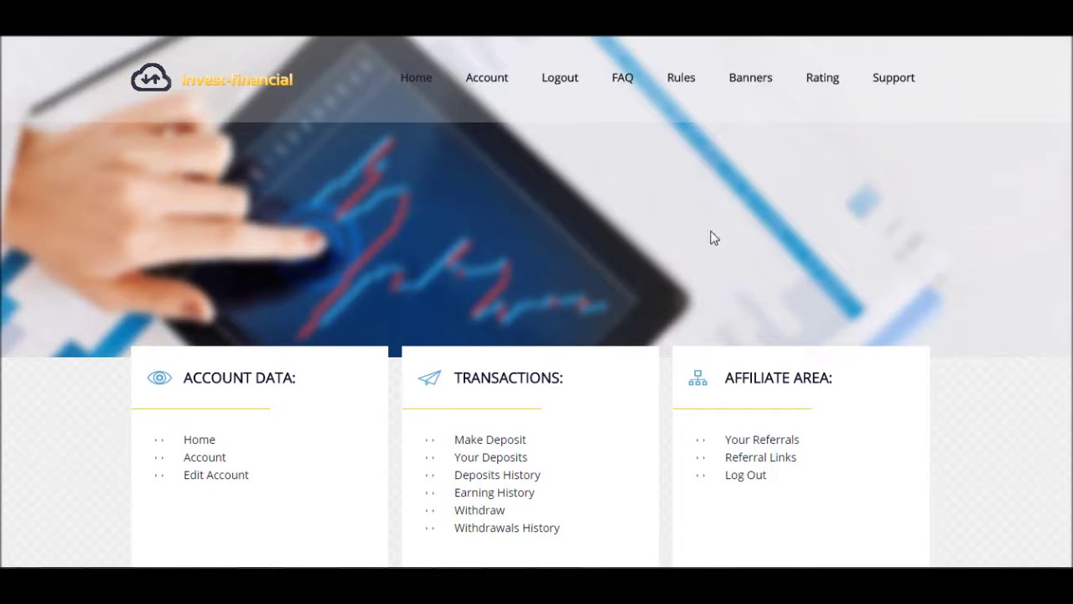
Open the invest-financial home page and examine its live statistics on accounts, deposits and withdrawals
click(766, 89)
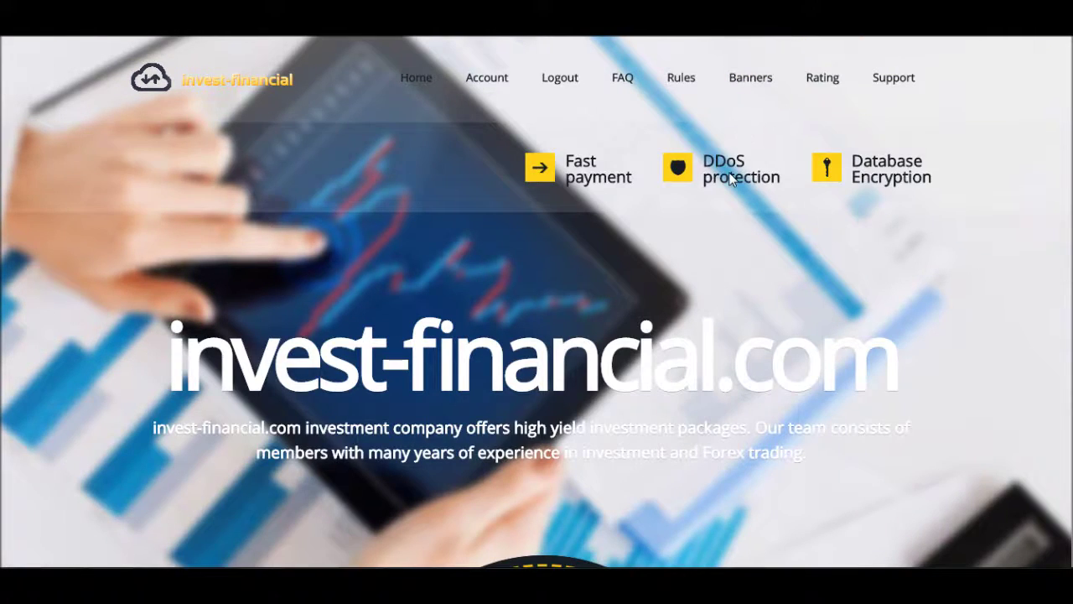
scroll(734, 167, down, 6)
scroll(722, 192, down, 6)
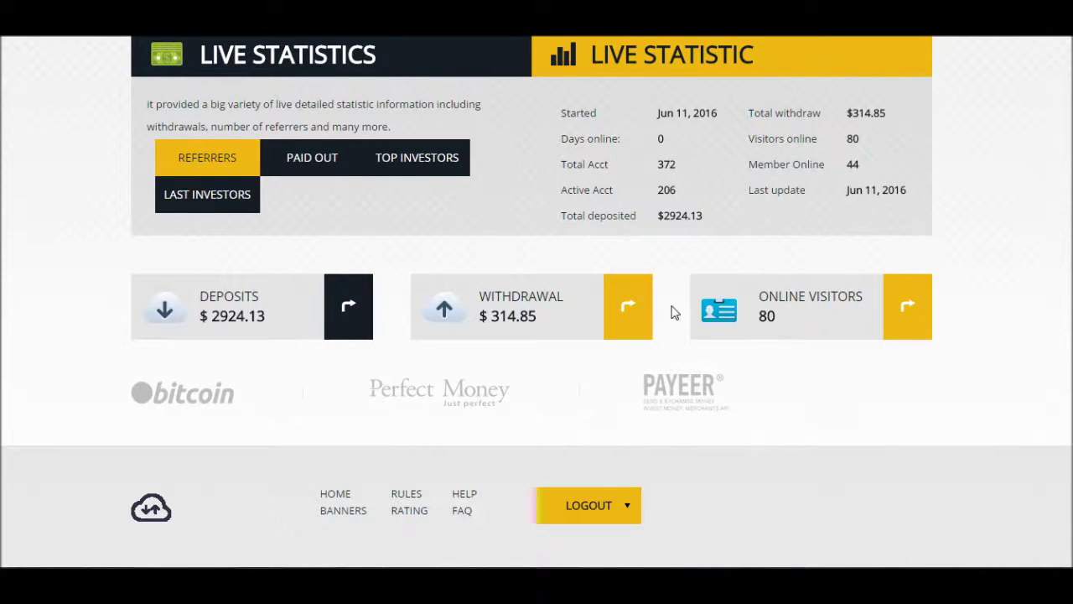
Review the invest-financial home page's investment plans, referral commission, company description and live statistics
scroll(672, 306, up, 2)
scroll(663, 310, up, 2)
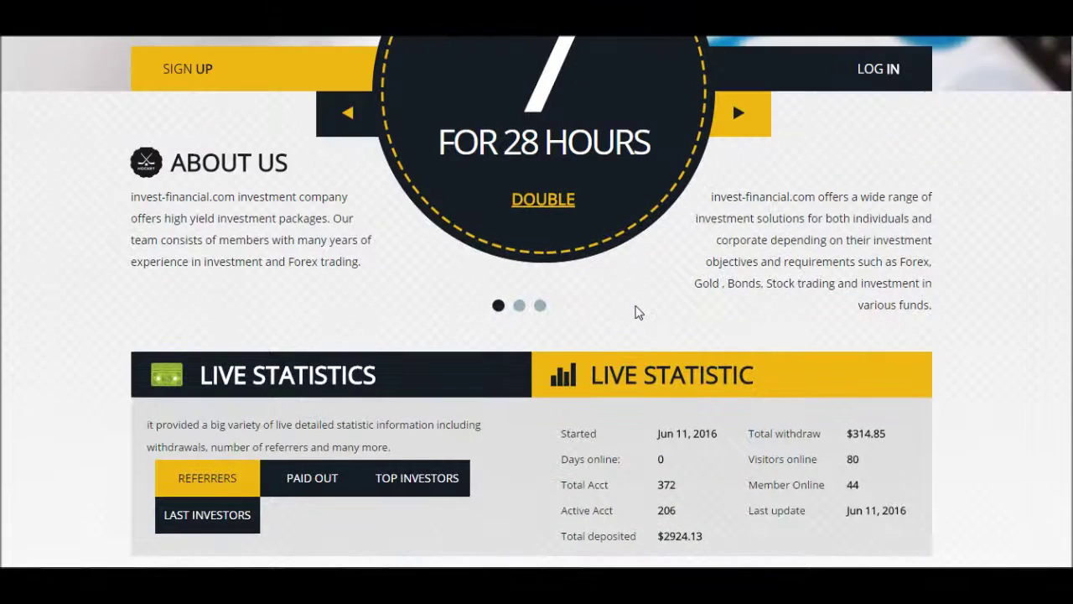
scroll(634, 312, down, 4)
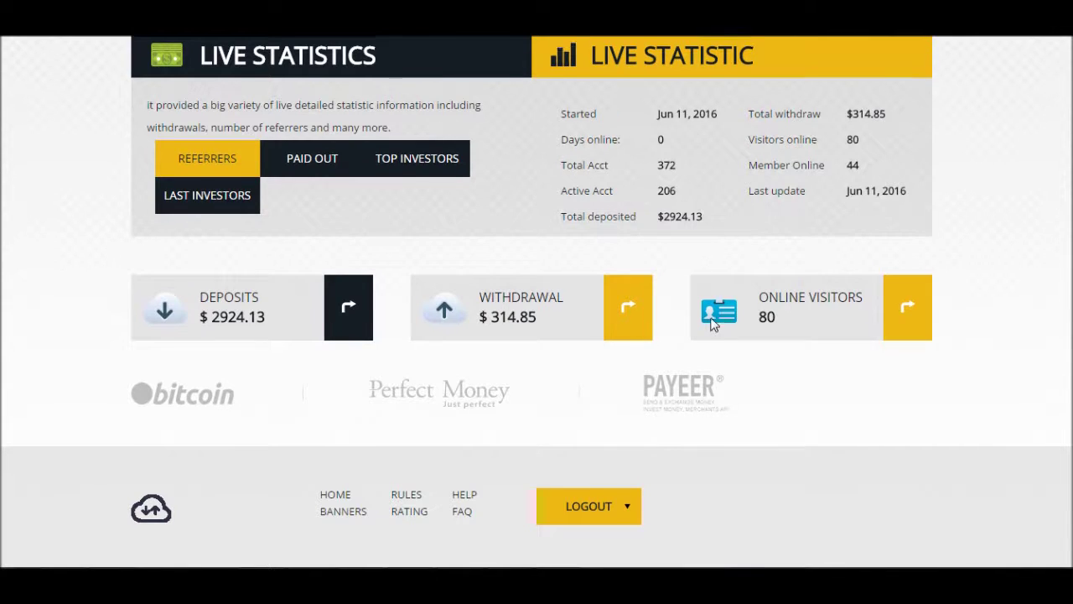
scroll(713, 324, up, 4)
scroll(711, 323, up, 2)
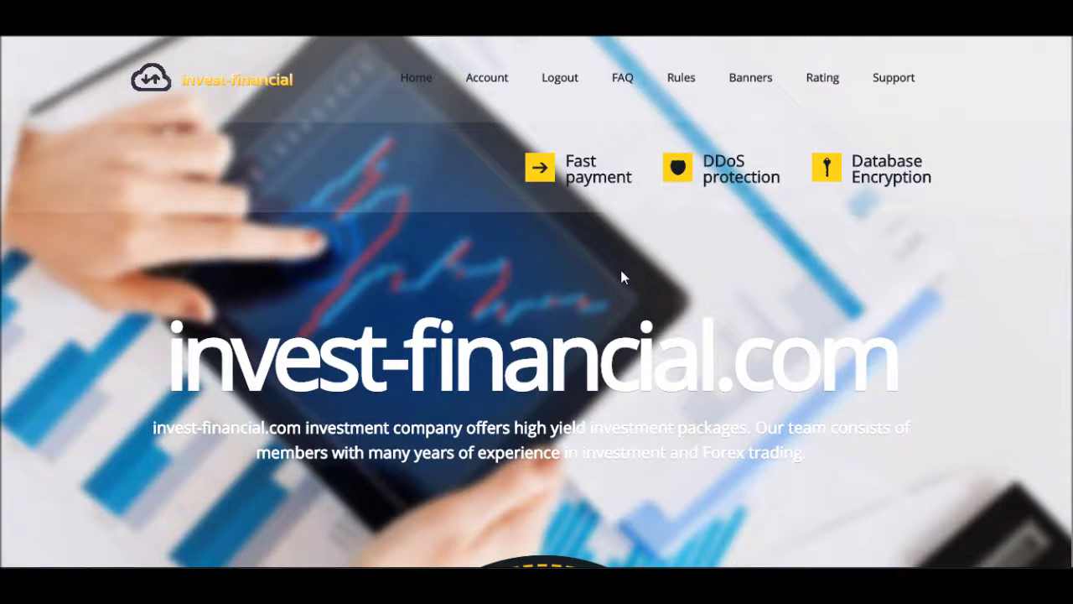
scroll(622, 270, down, 4)
scroll(620, 304, down, 4)
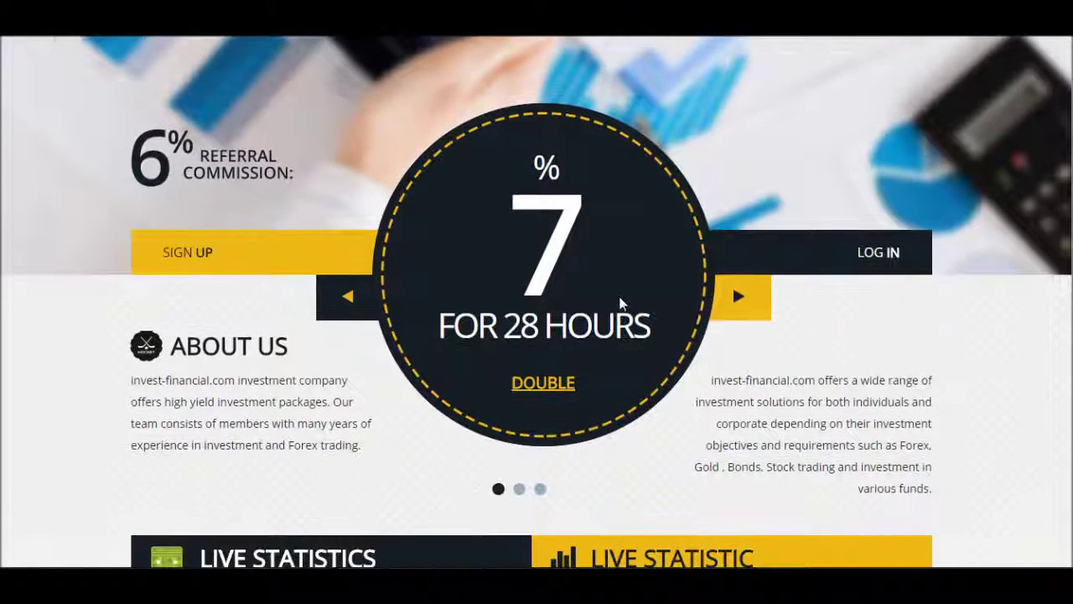
scroll(621, 303, down, 1)
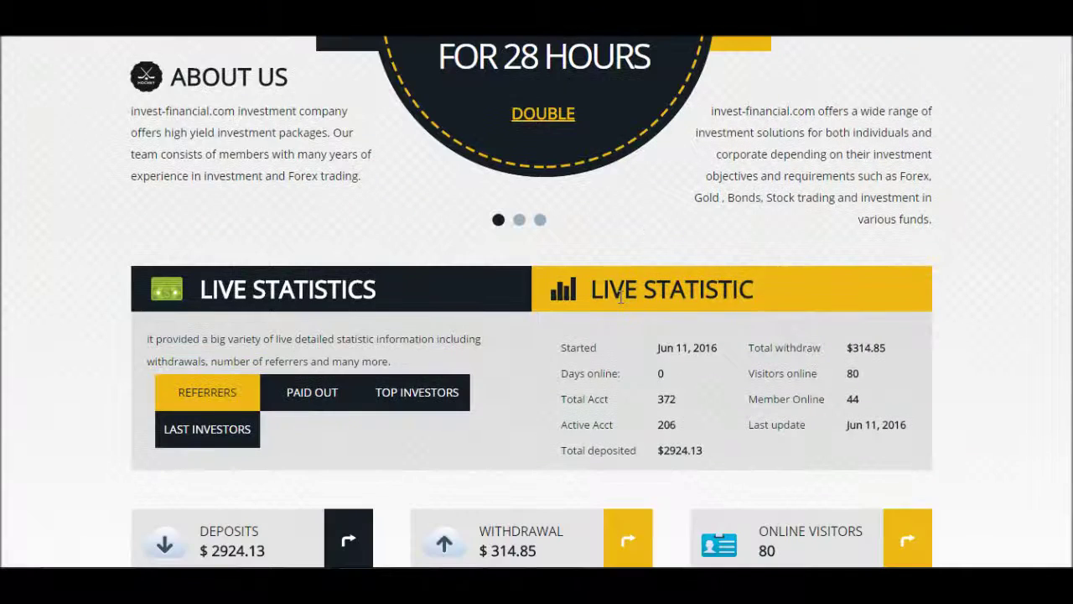
scroll(622, 304, up, 1)
scroll(621, 304, up, 3)
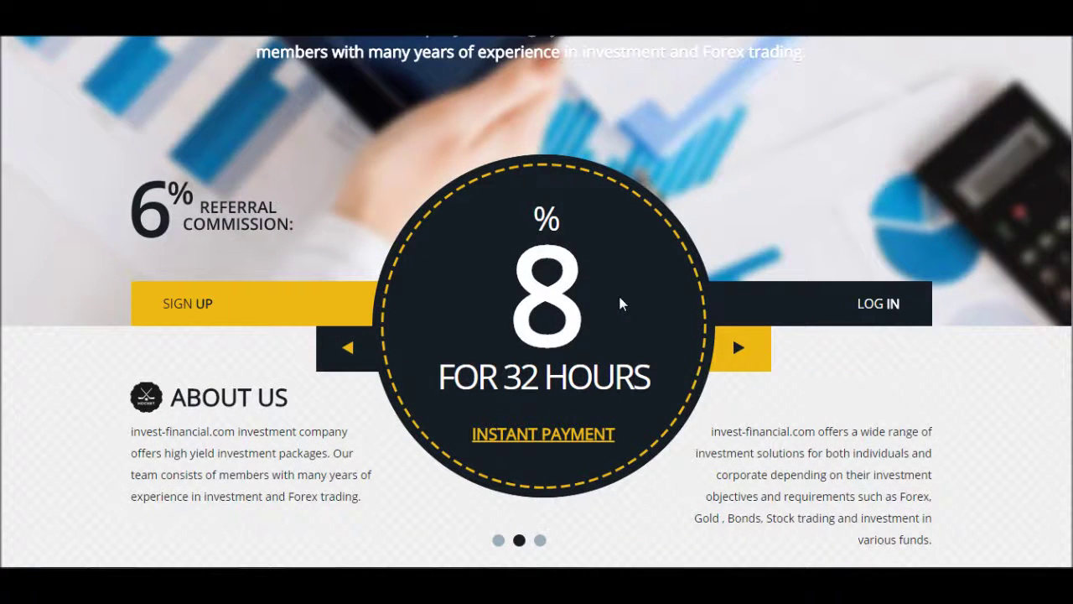